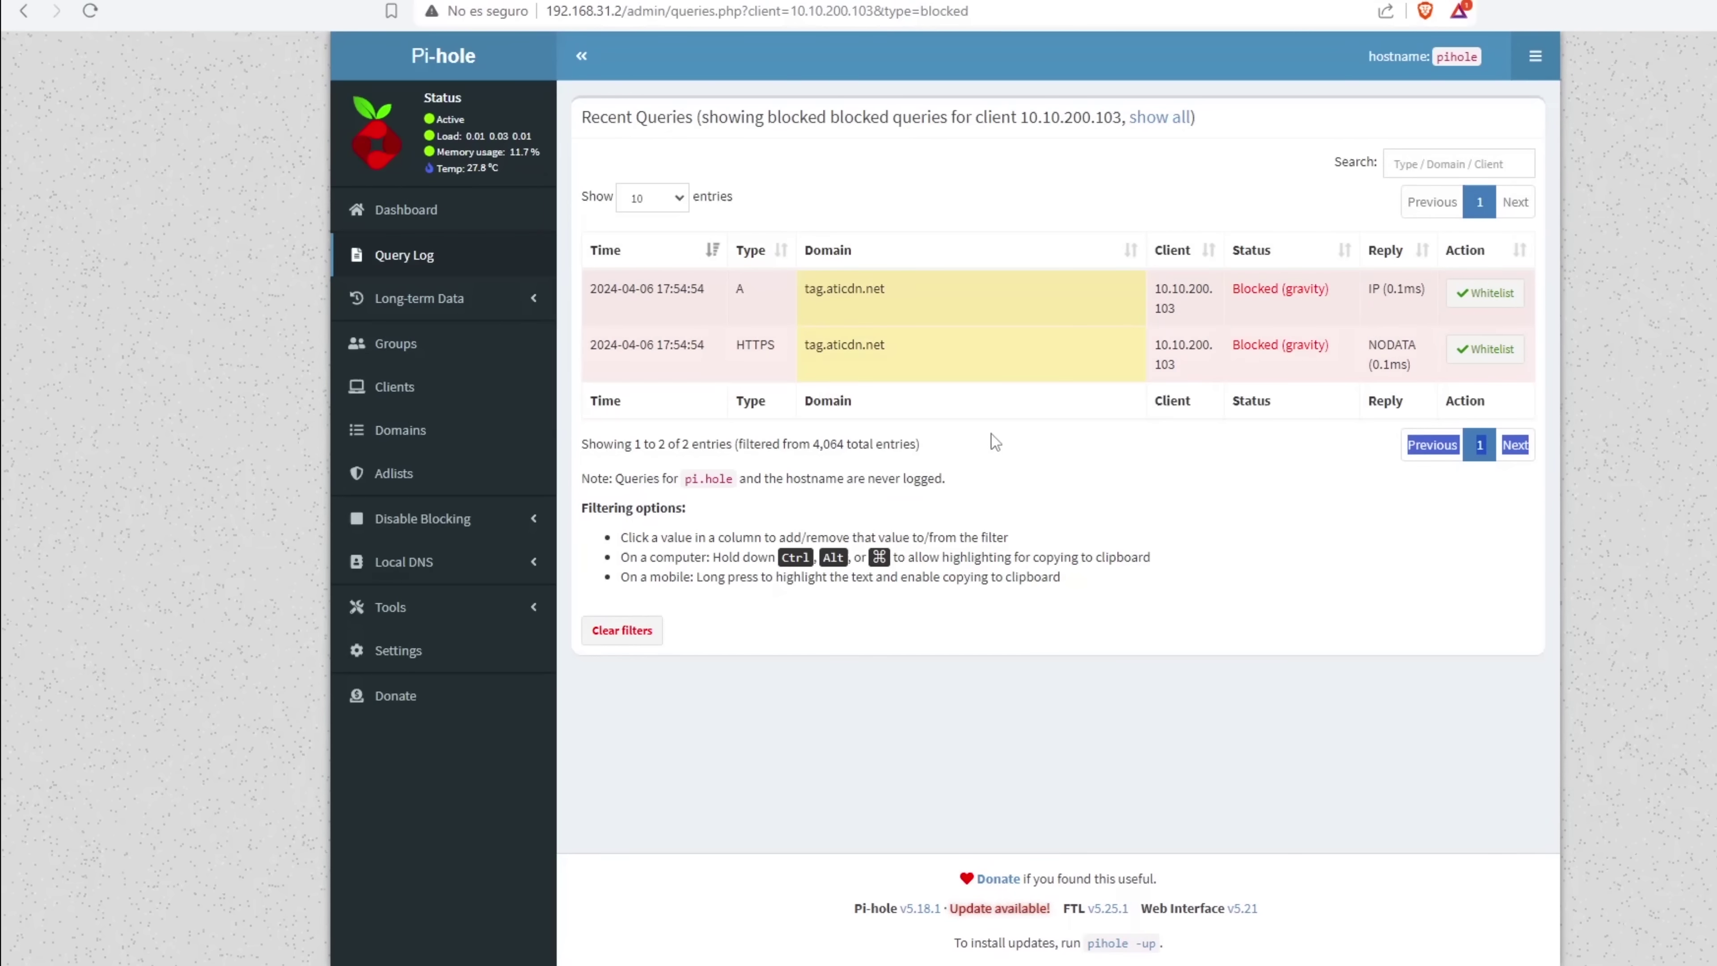
Clear the tag.aticdn.net domain filter, show all queries for client 10.10.200.103, and search them for samsung
{"action": "left_click", "coordinate": [1015, 341]}
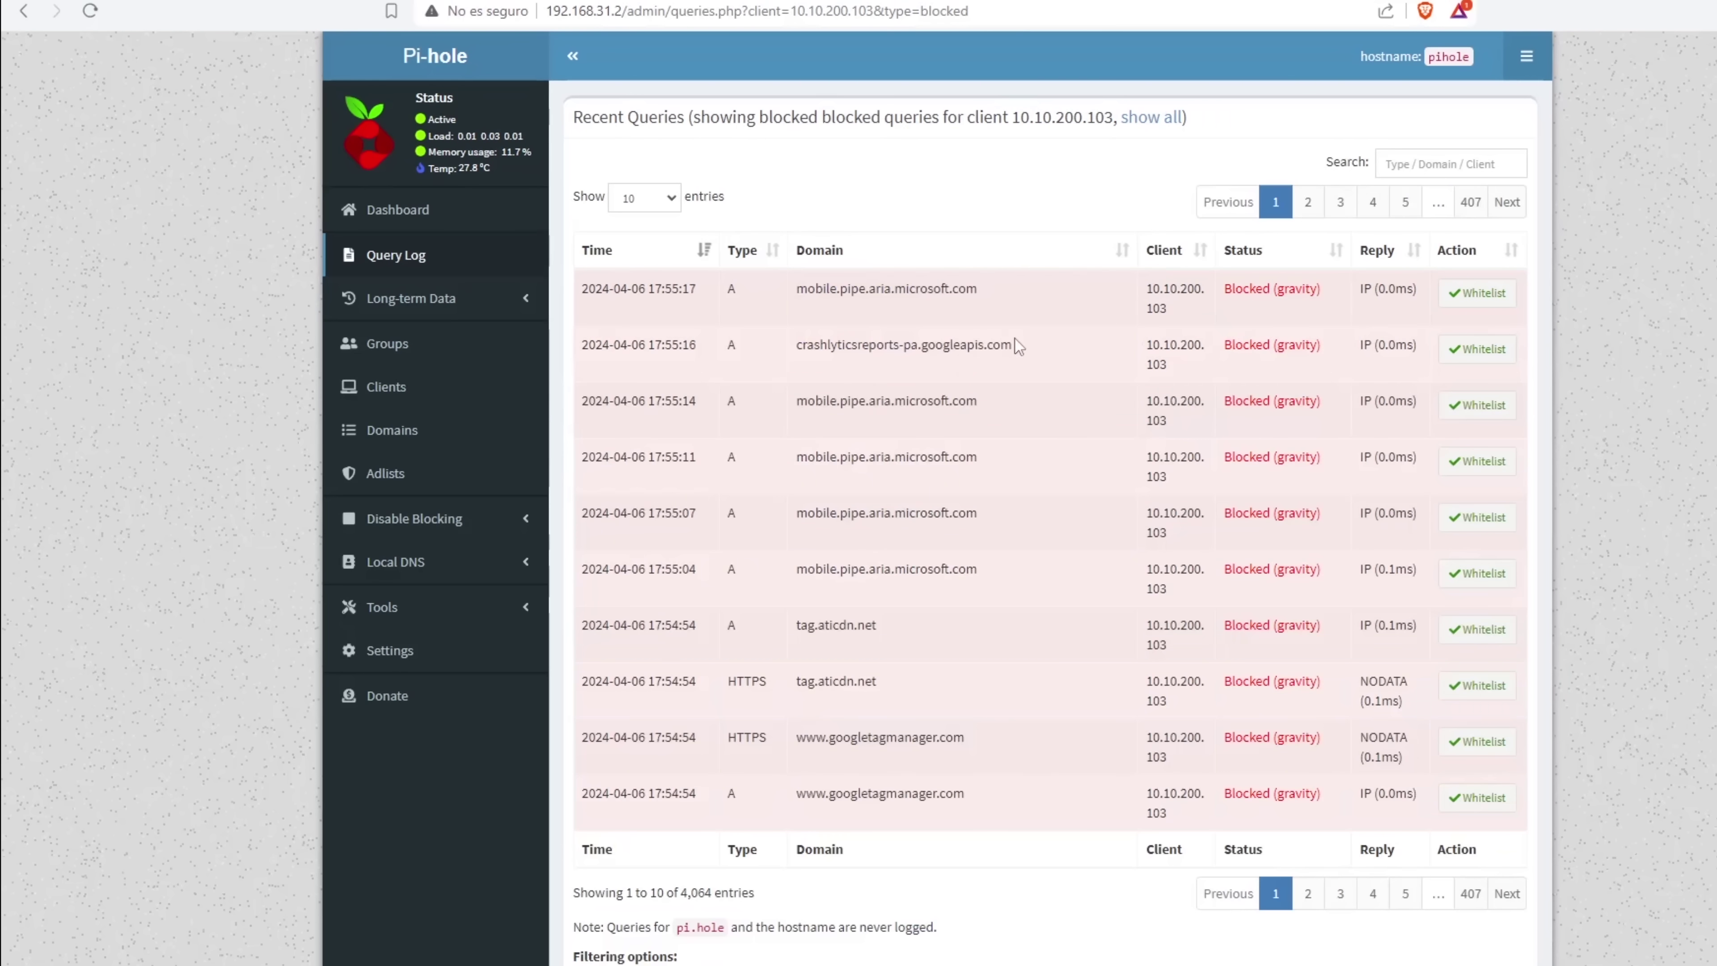
{"action": "left_click", "coordinate": [1151, 118]}
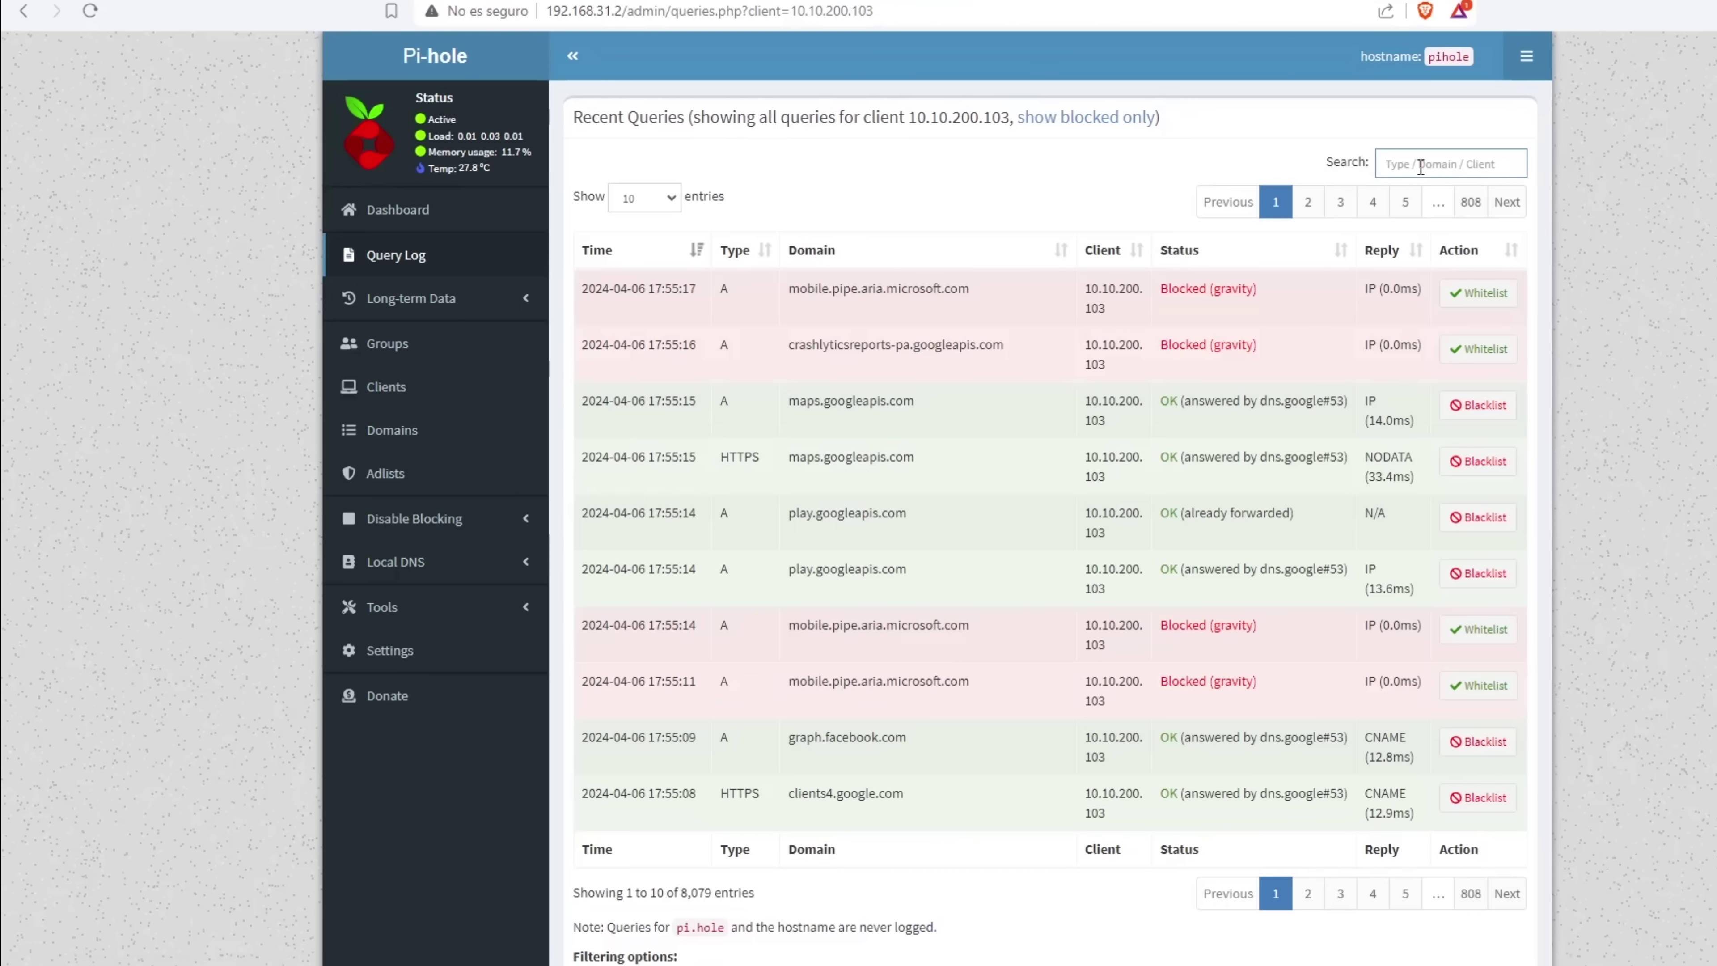
{"action": "left_click", "coordinate": [1421, 167]}
{"action": "type", "text": "samsu"}
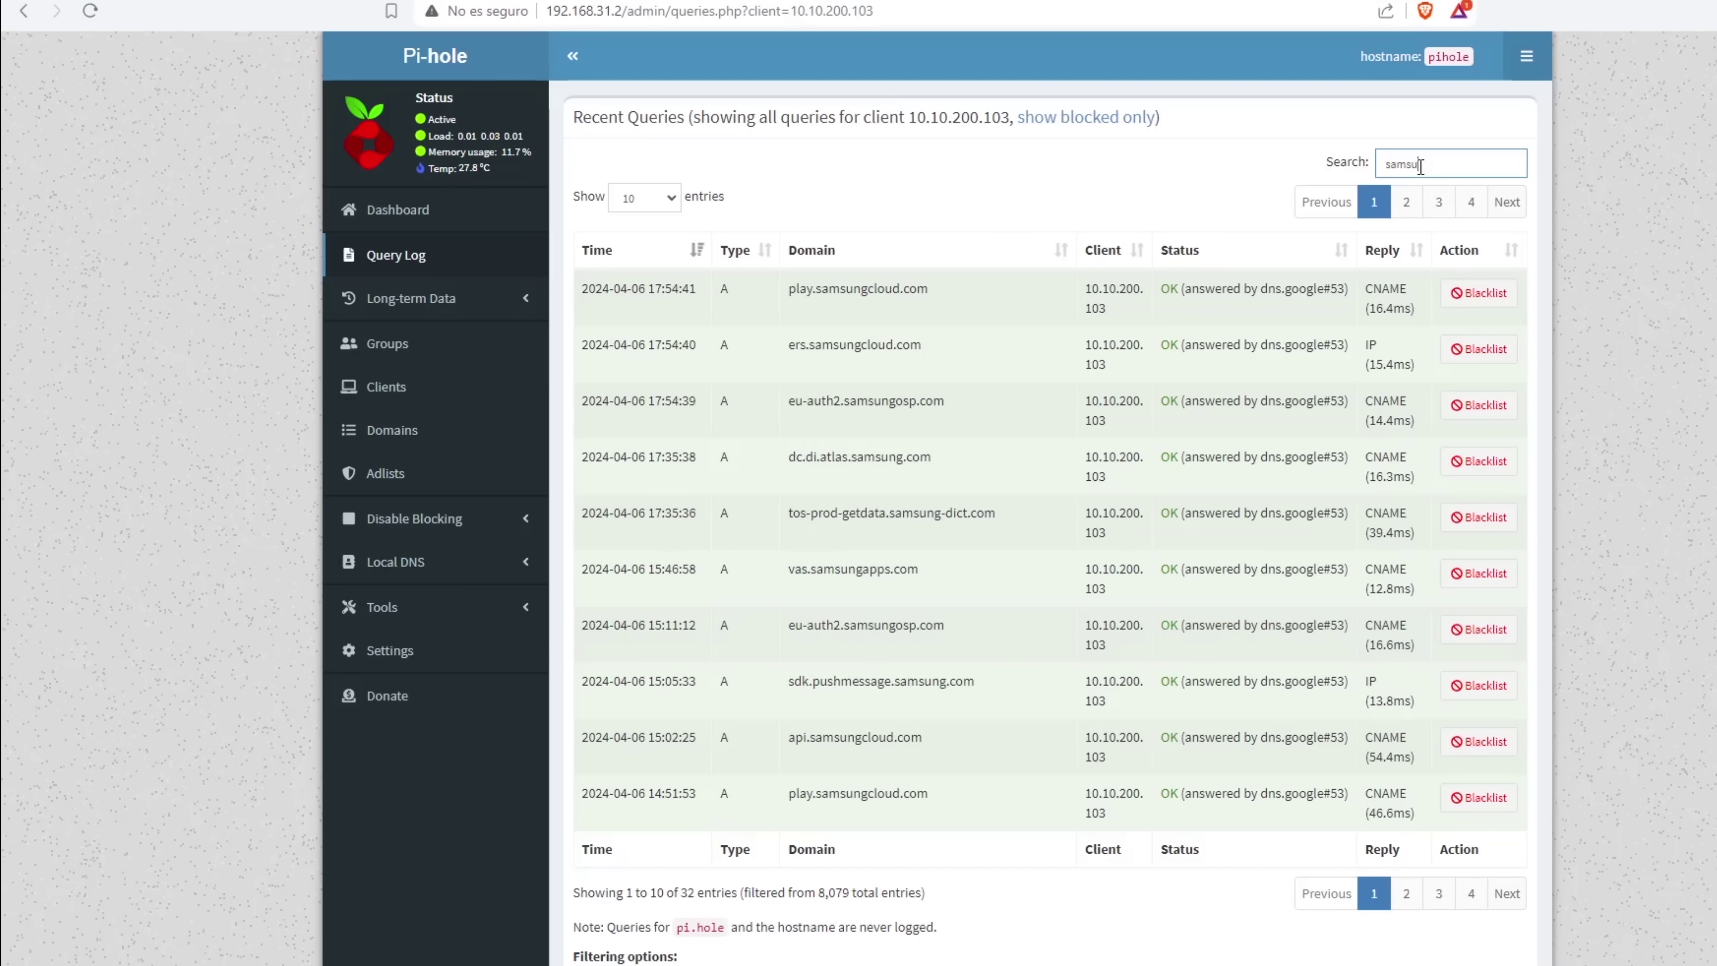
{"action": "type", "text": "ng"}
Open the list of blocked queries from the dashboard and search it for samsun
{"action": "left_click", "coordinate": [379, 210]}
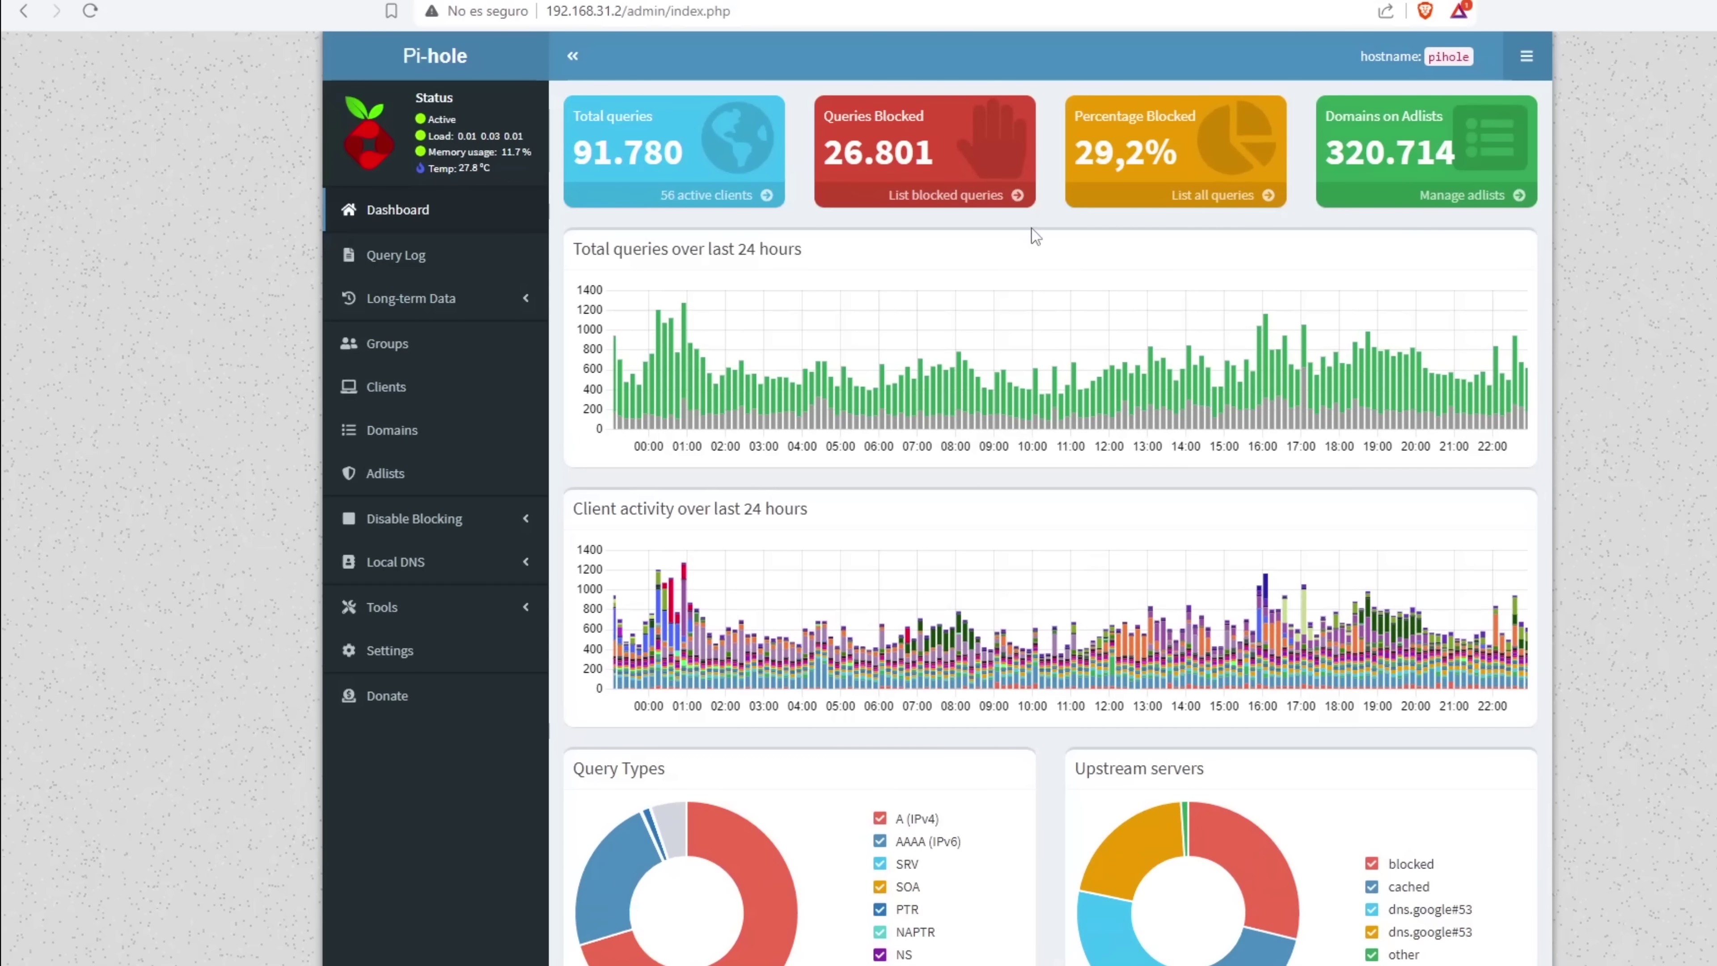
{"action": "left_click", "coordinate": [1017, 196]}
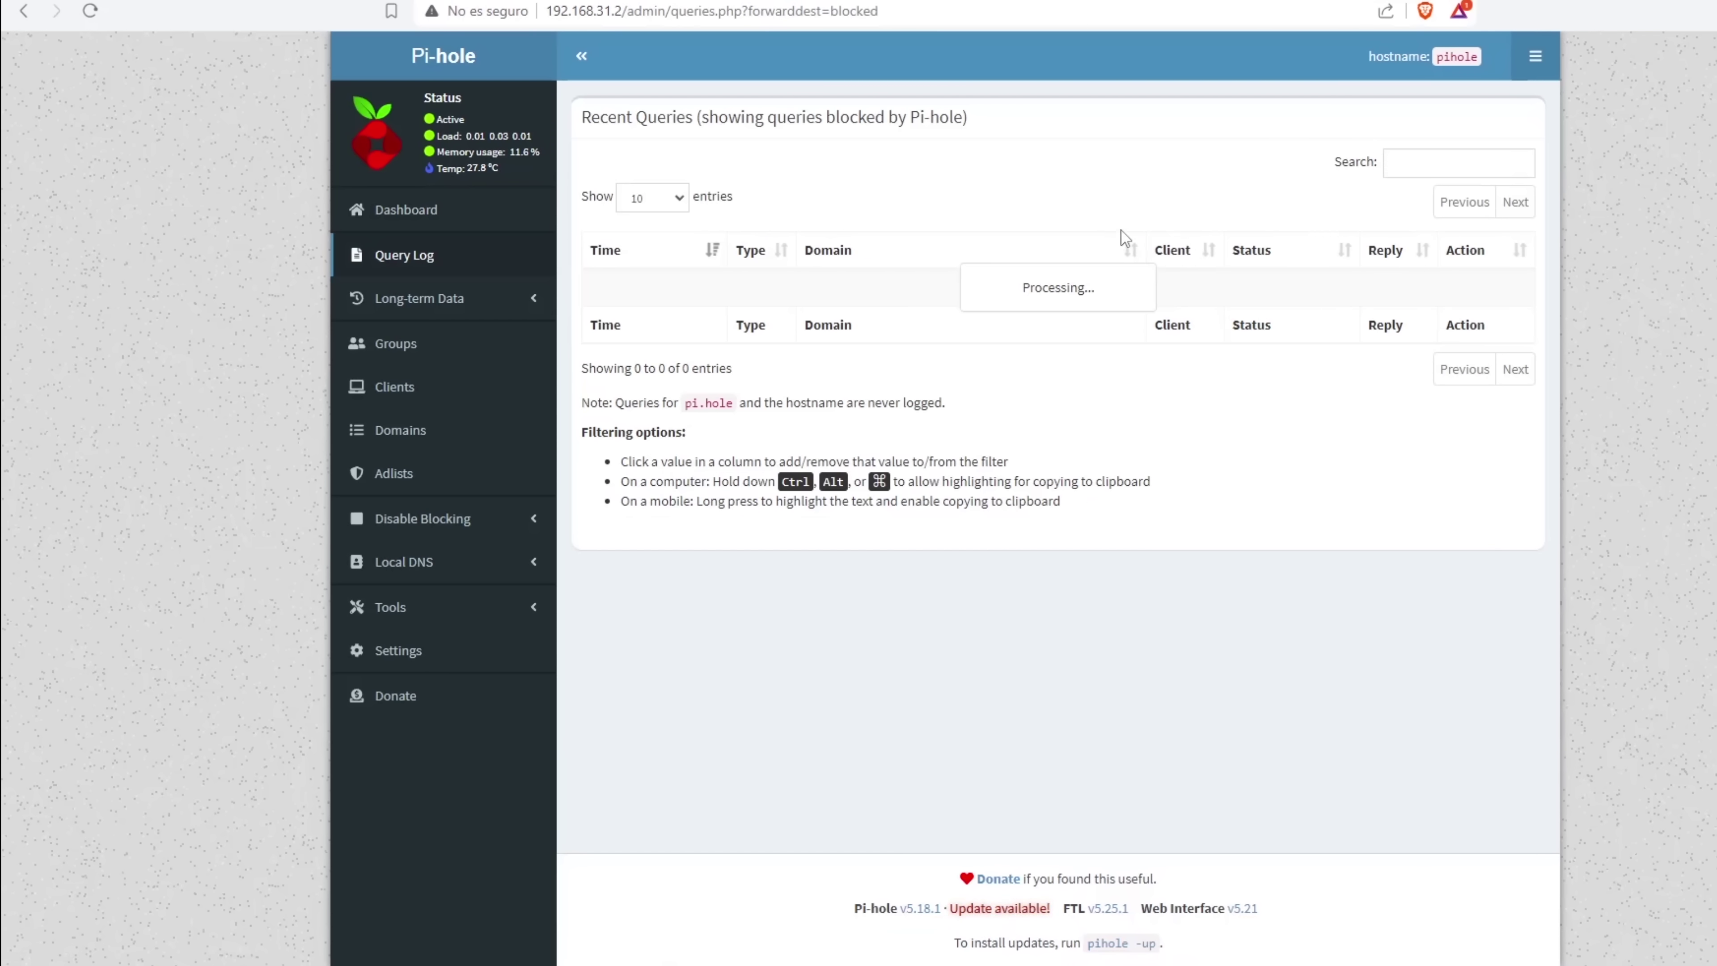
{"action": "left_click", "coordinate": [1395, 164]}
{"action": "type", "text": "samsun"}
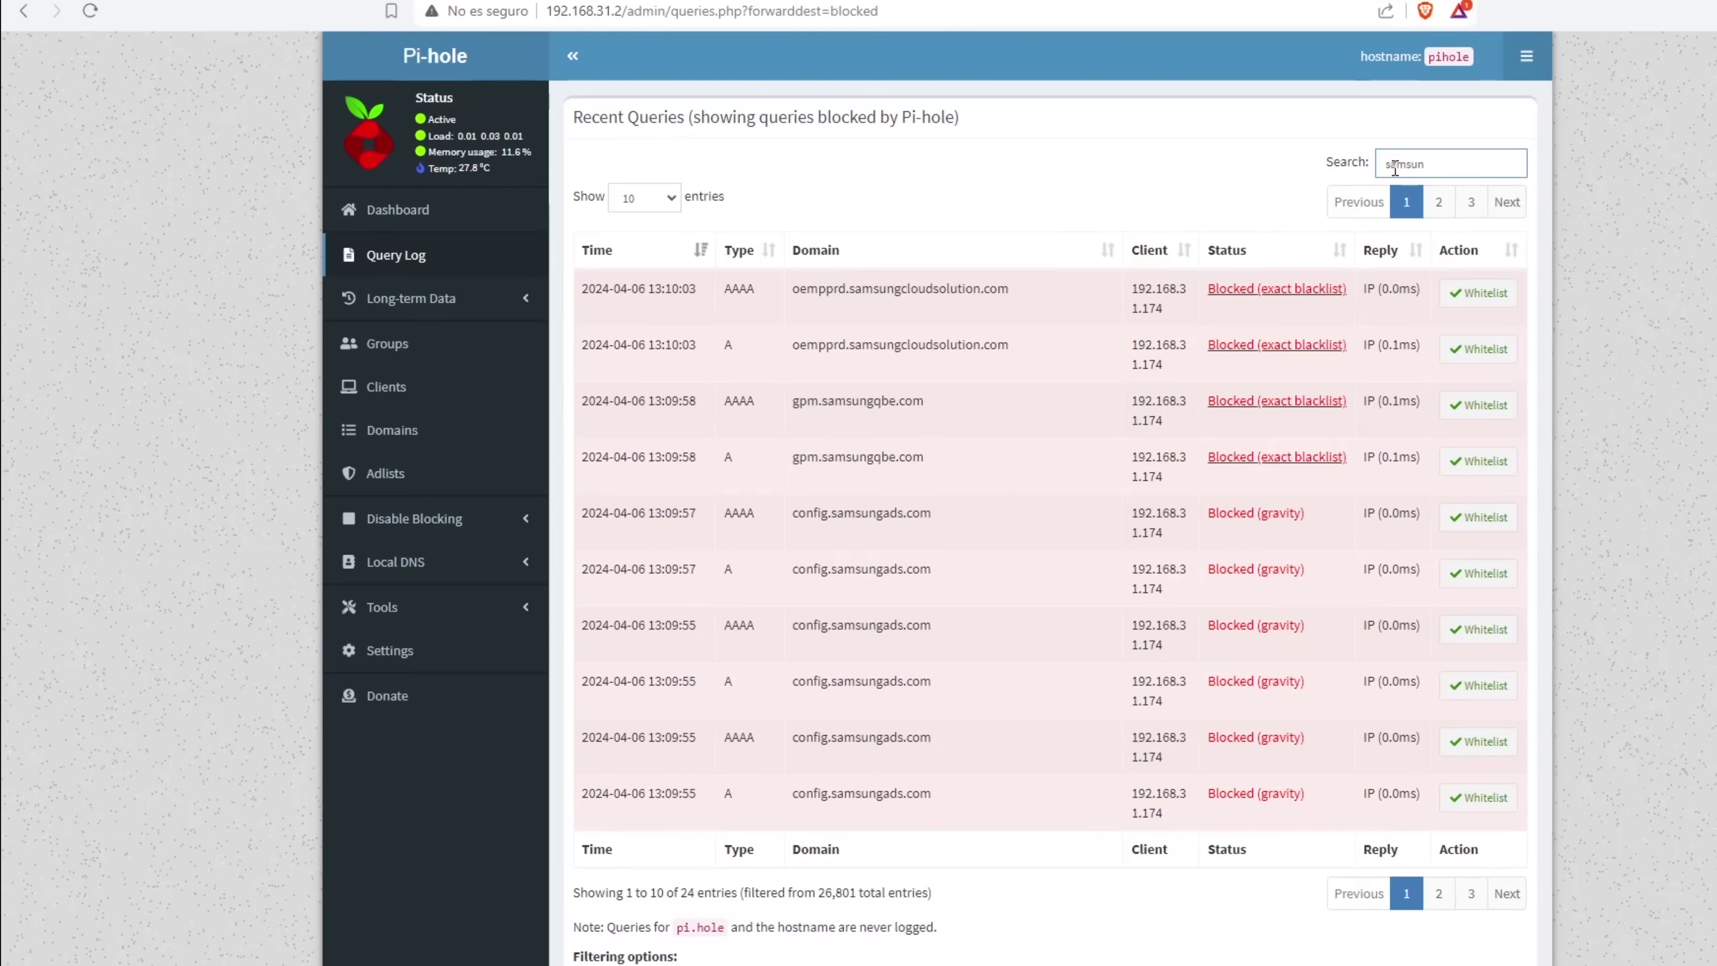
{"action": "scroll", "coordinate": [865, 383], "scroll_direction": "down", "scroll_amount": 3}
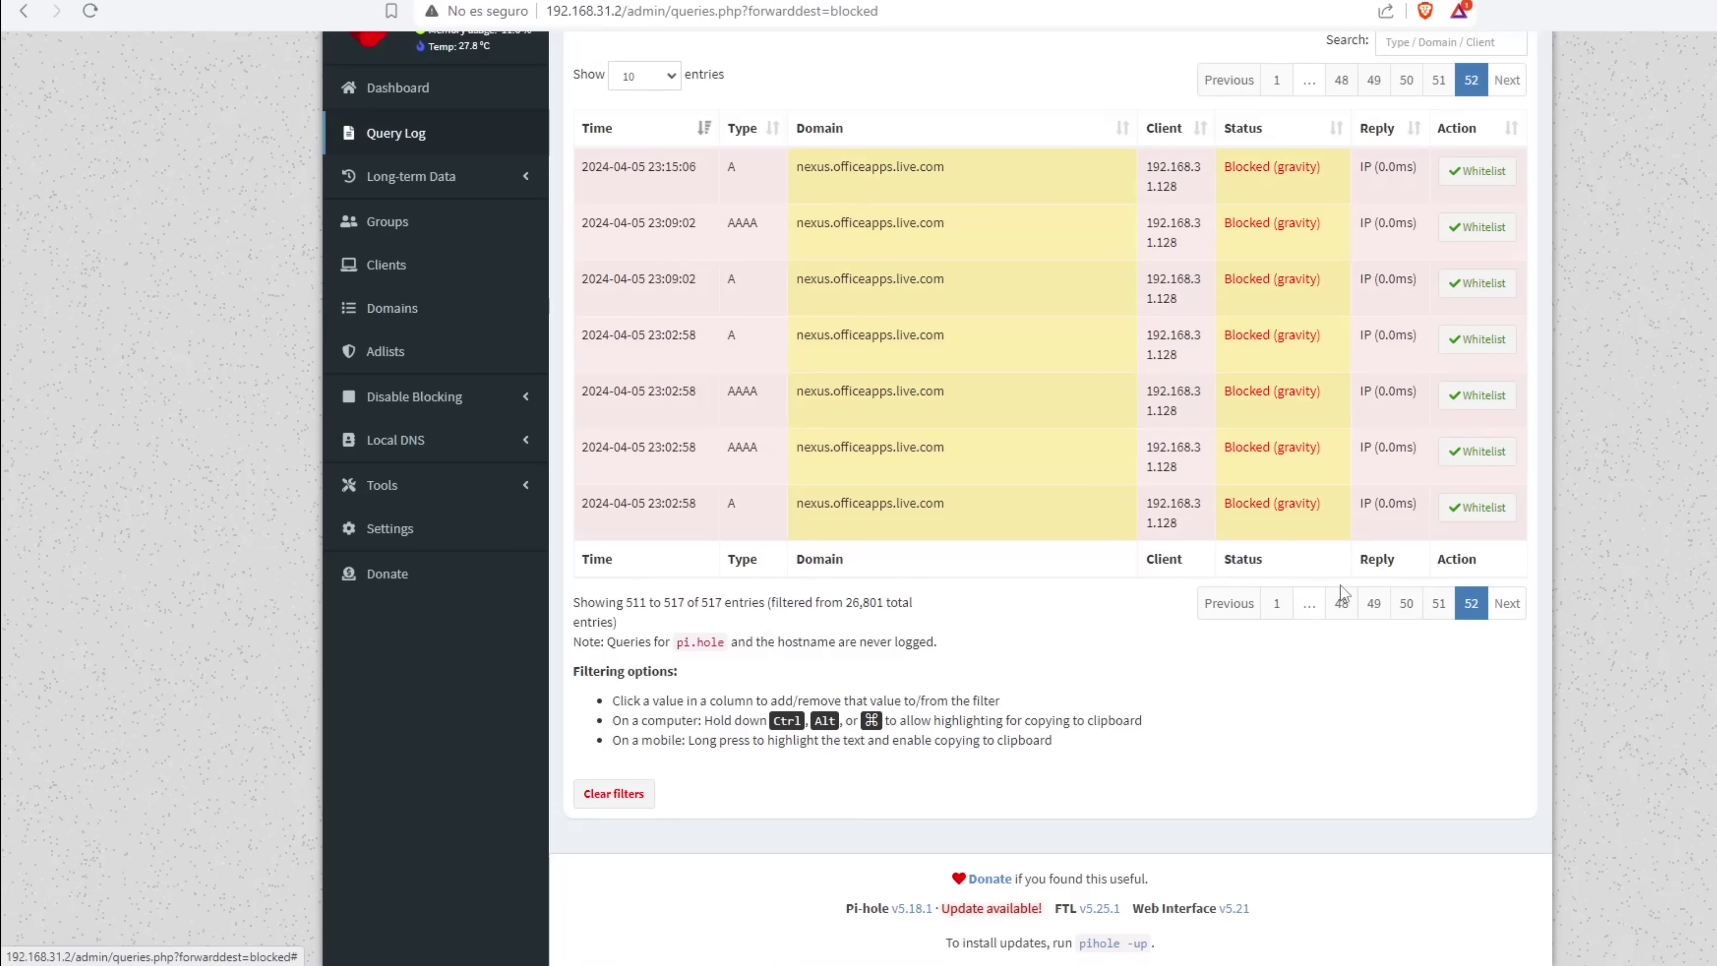
View page 49 of the blocked nexus.officeapps.live.com queries and look through the unfiltered log of recent queries
{"action": "left_click", "coordinate": [1372, 599]}
{"action": "scroll", "coordinate": [1272, 593], "scroll_direction": "up", "scroll_amount": 2}
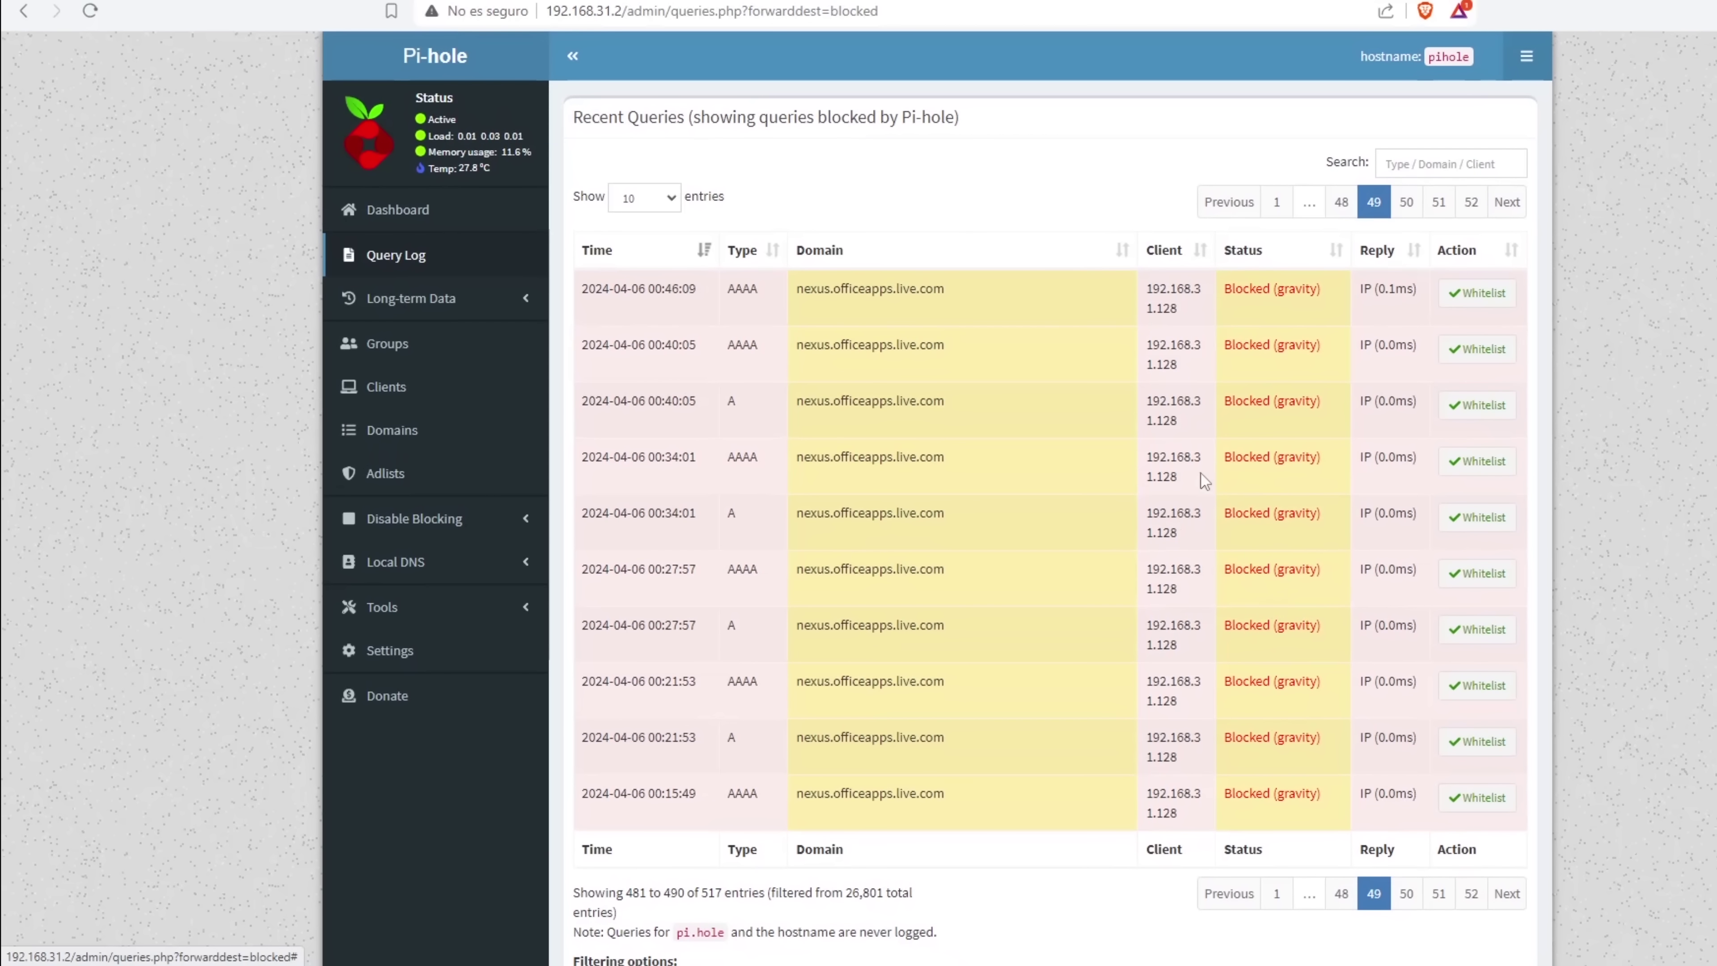
{"action": "left_click", "coordinate": [441, 214]}
{"action": "left_click", "coordinate": [395, 254]}
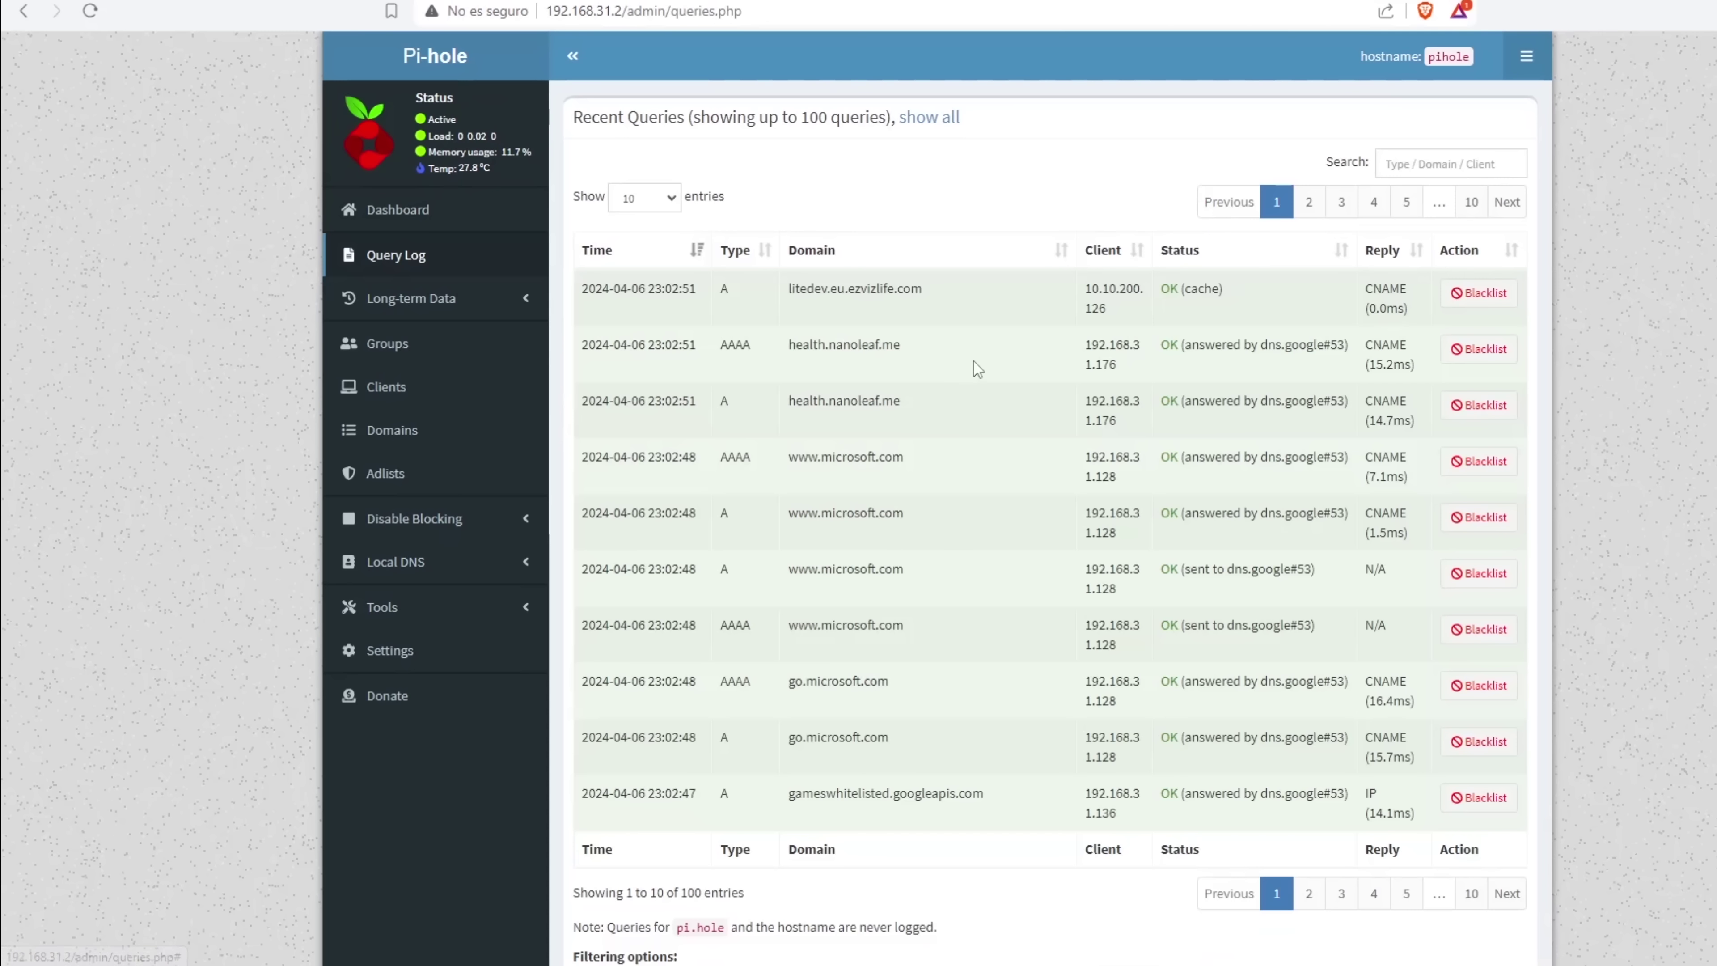
{"action": "scroll", "coordinate": [977, 413], "scroll_direction": "down", "scroll_amount": 3}
{"action": "scroll", "coordinate": [1149, 471], "scroll_direction": "up", "scroll_amount": 3}
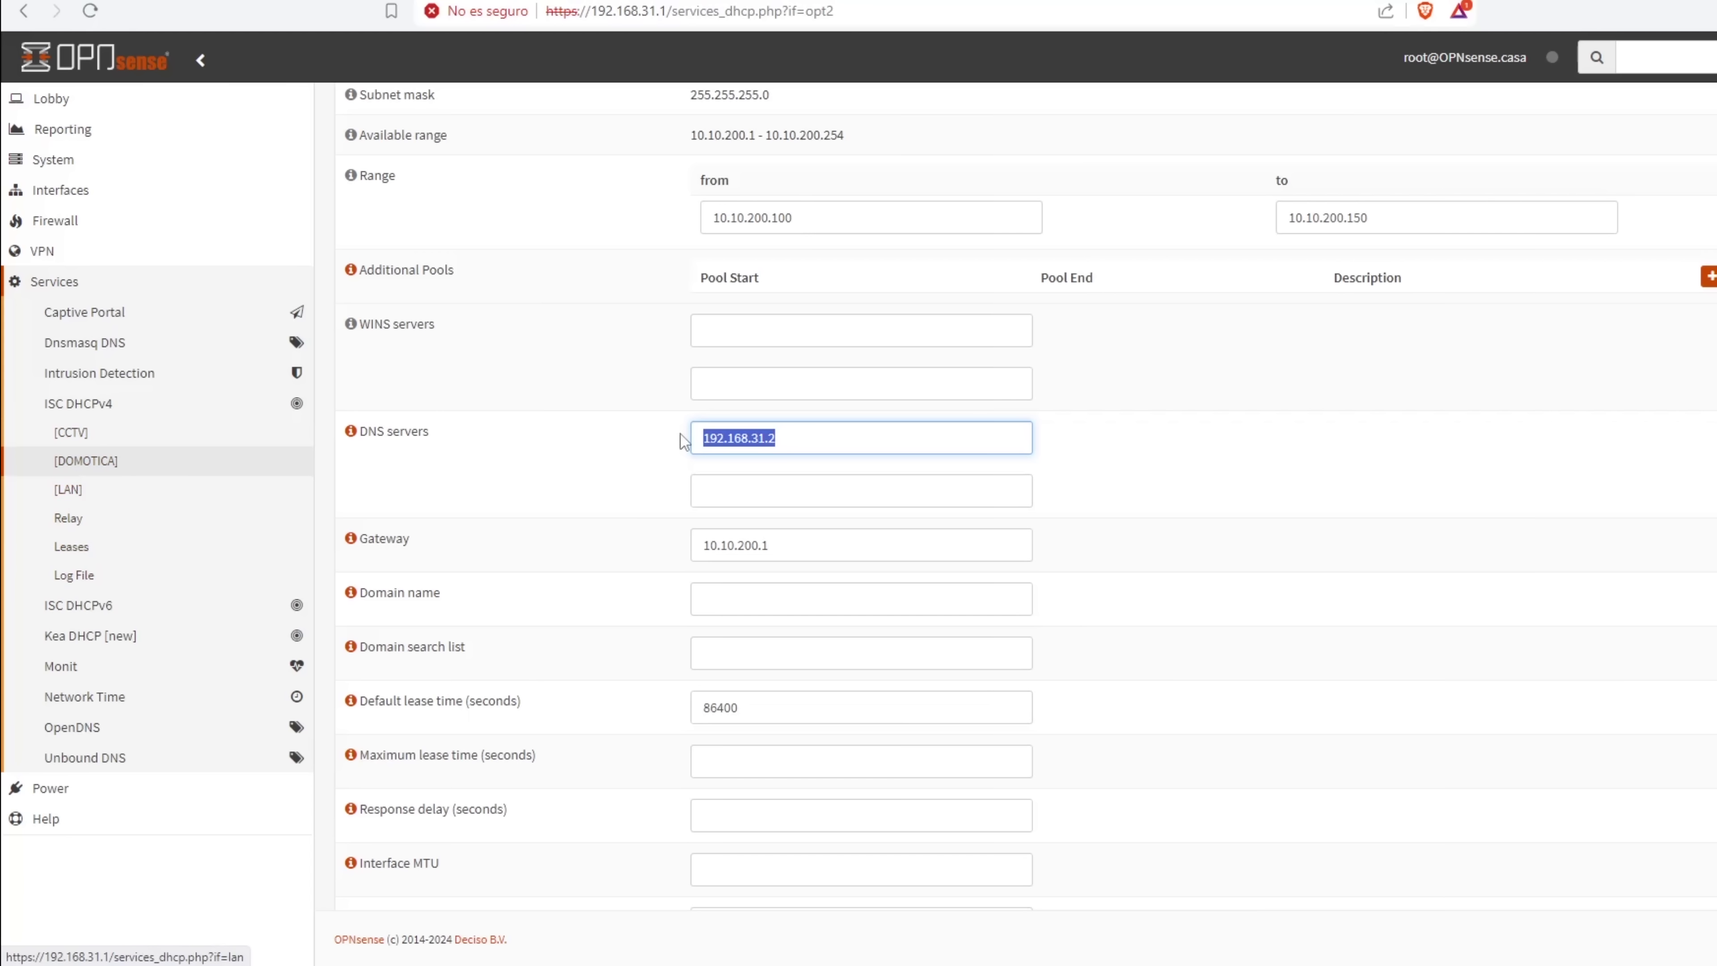
Switch to OPNsense and highlight the DNS server 192.168.31.2 in the DOMOTICA DHCPv4 settings
{"action": "left_click_drag", "start_coordinate": [701, 438], "coordinate": [770, 437]}
{"action": "left_click", "coordinate": [783, 435]}
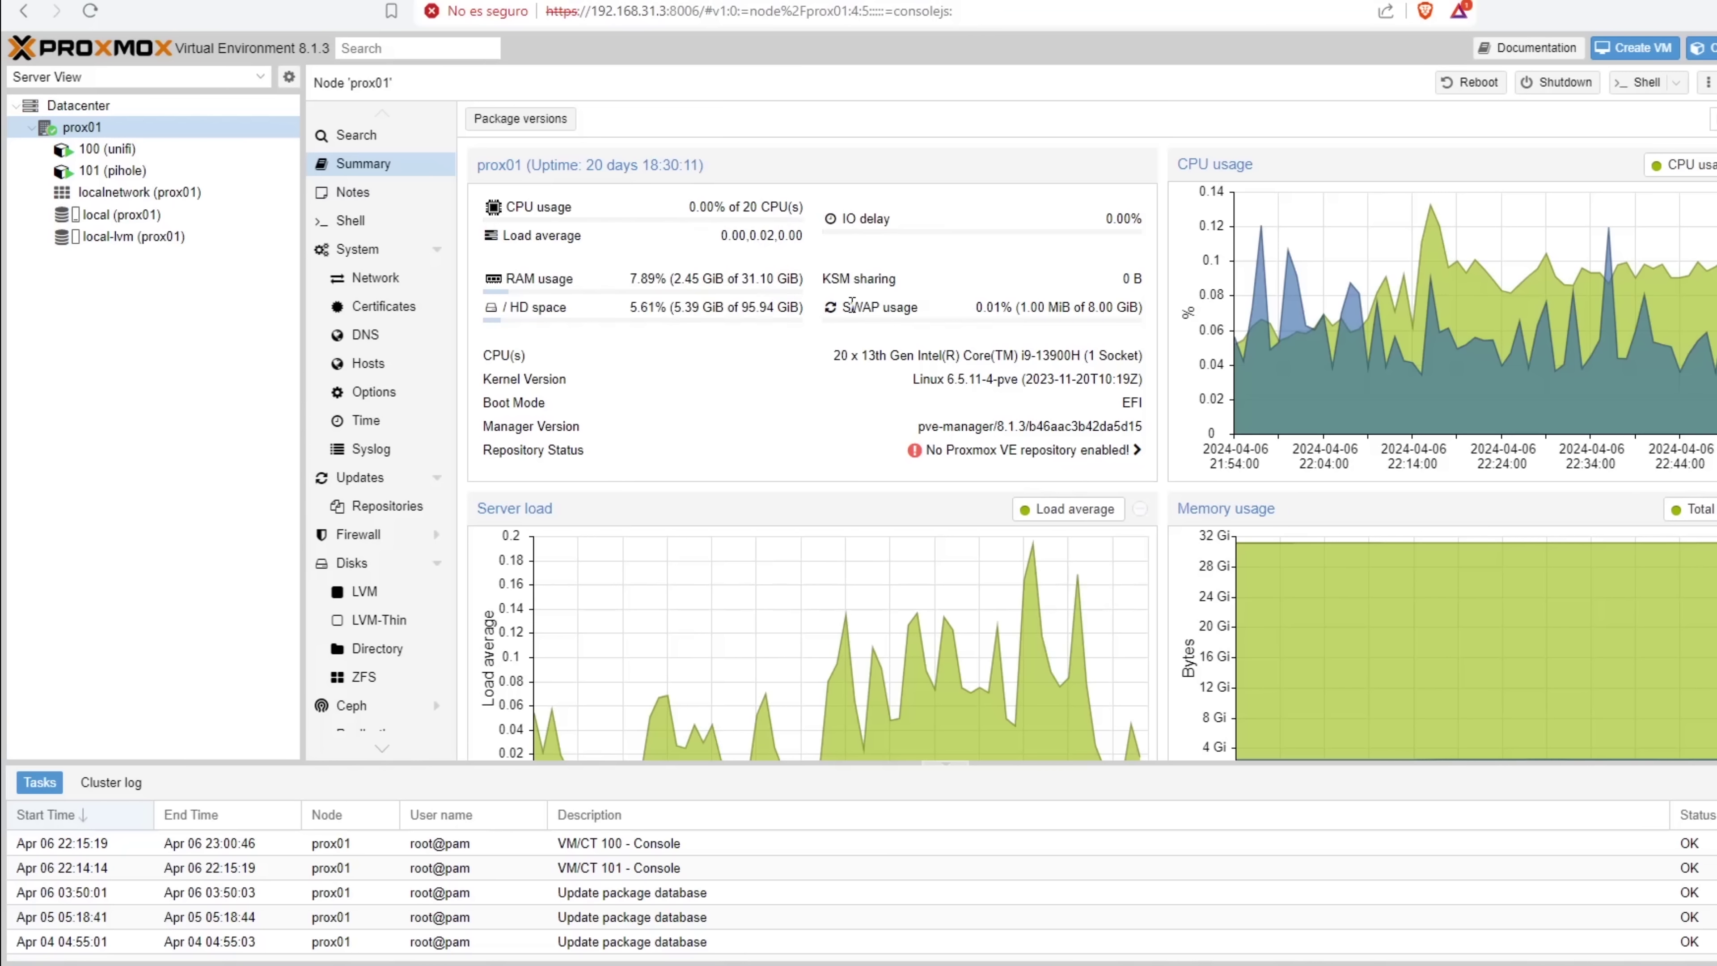
Switch to the Proxmox node prox01 and view its containers 101 (pihole) and 100 (unifi)
{"action": "left_click_drag", "start_coordinate": [776, 307], "coordinate": [375, 210]}
{"action": "left_click", "coordinate": [113, 170]}
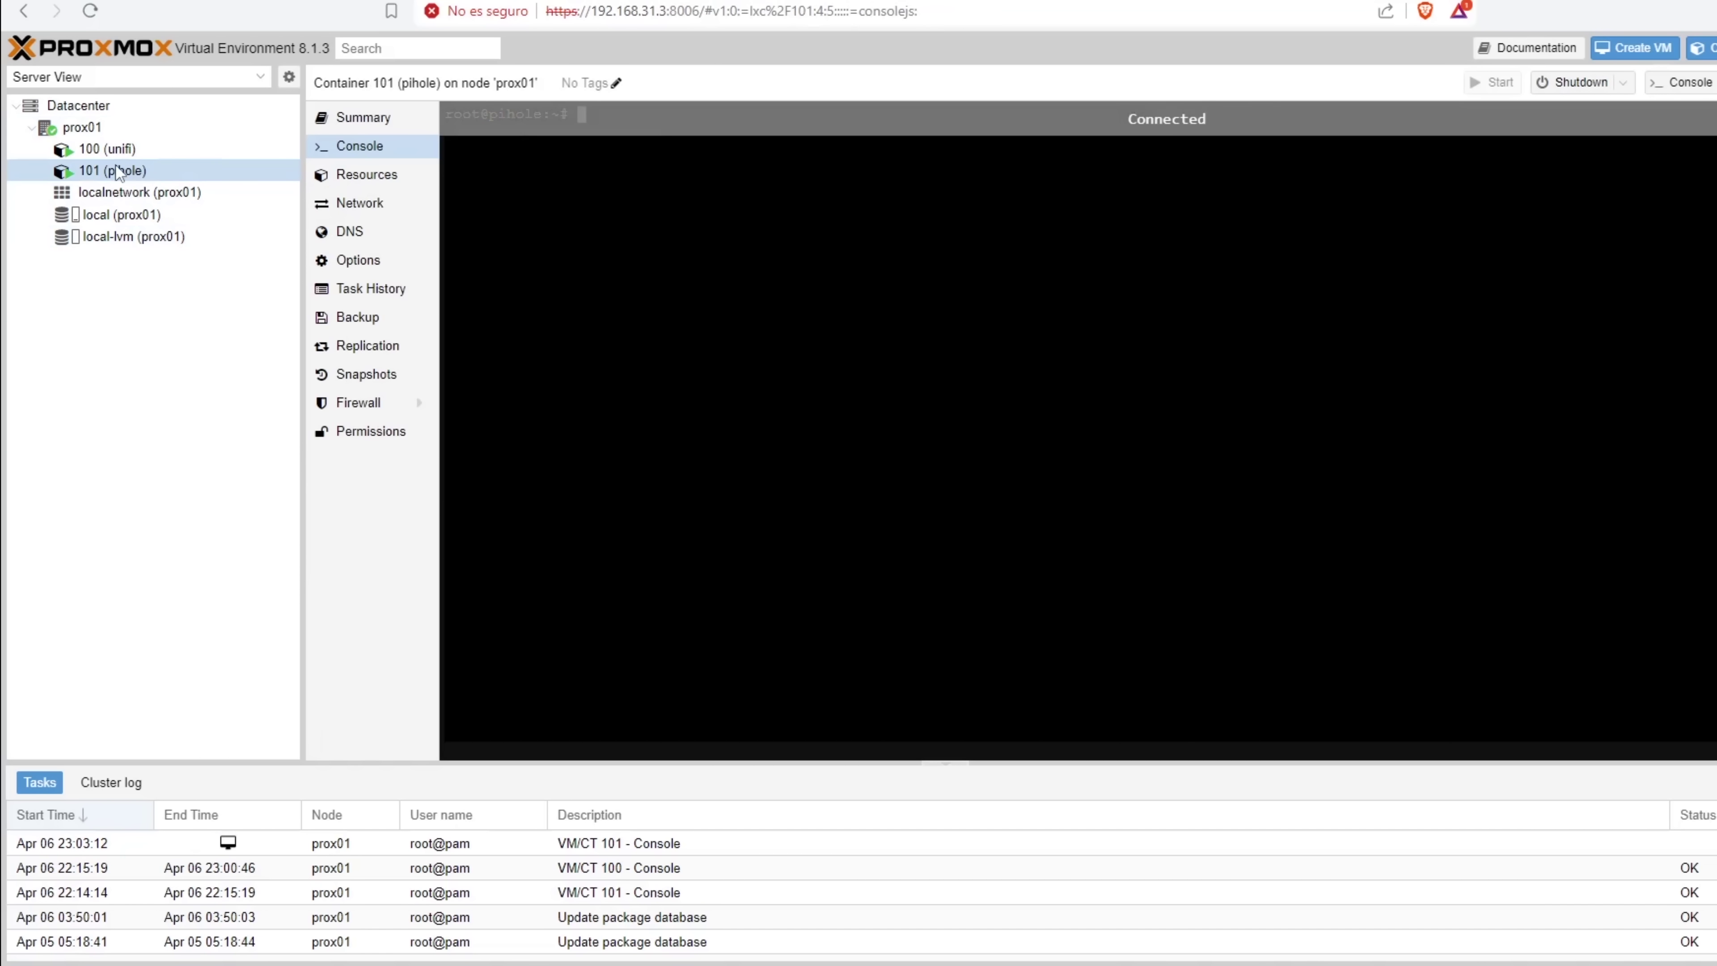
{"action": "left_click", "coordinate": [89, 152]}
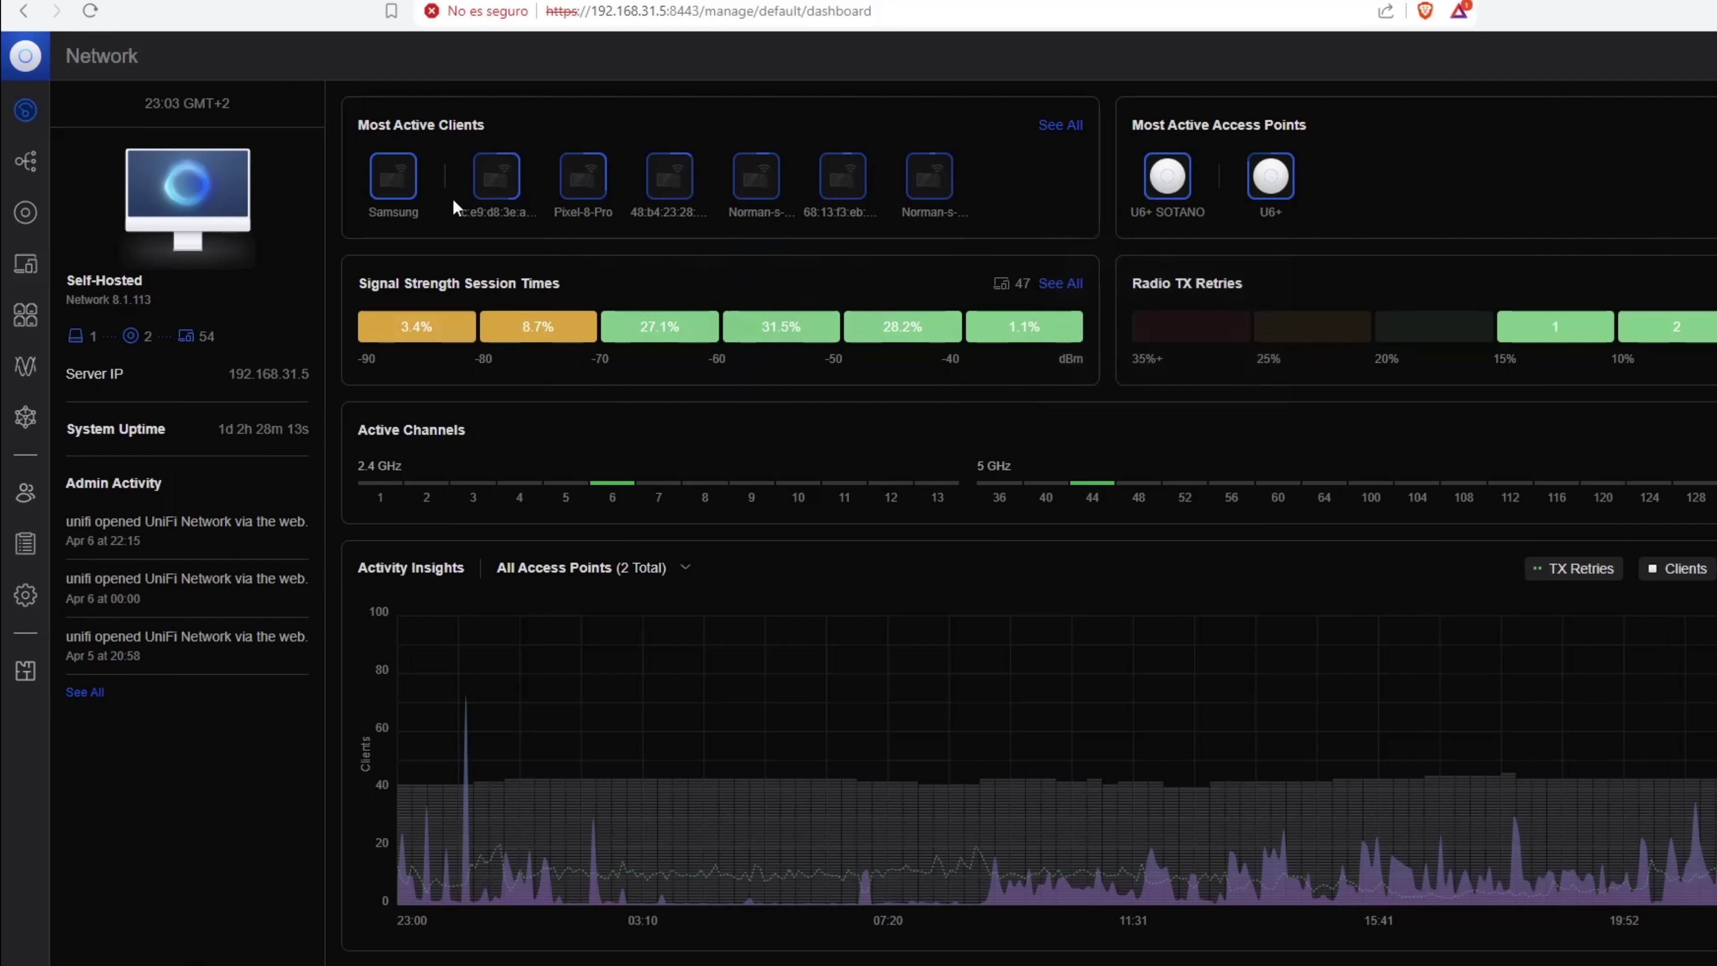
Switch to UniFi Network and examine the dashboard activity and the network topology map
{"action": "left_click", "coordinate": [25, 315]}
{"action": "left_click", "coordinate": [25, 109]}
{"action": "mouse_move", "coordinate": [394, 211]}
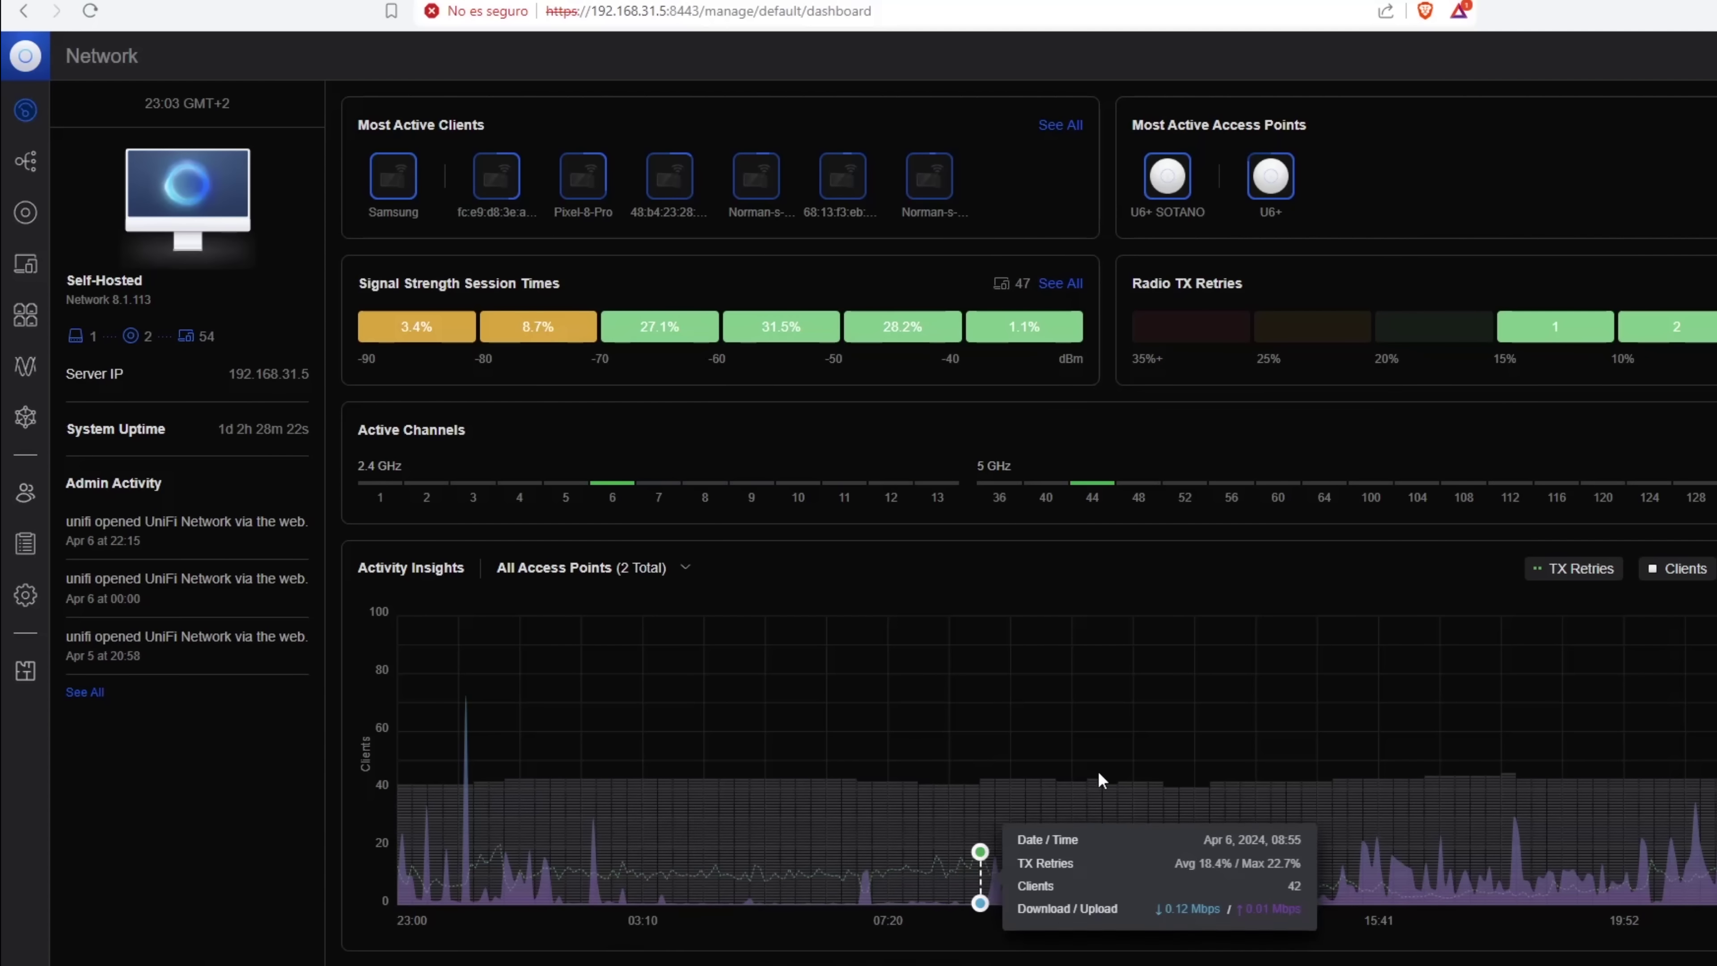
{"action": "left_click", "coordinate": [41, 171]}
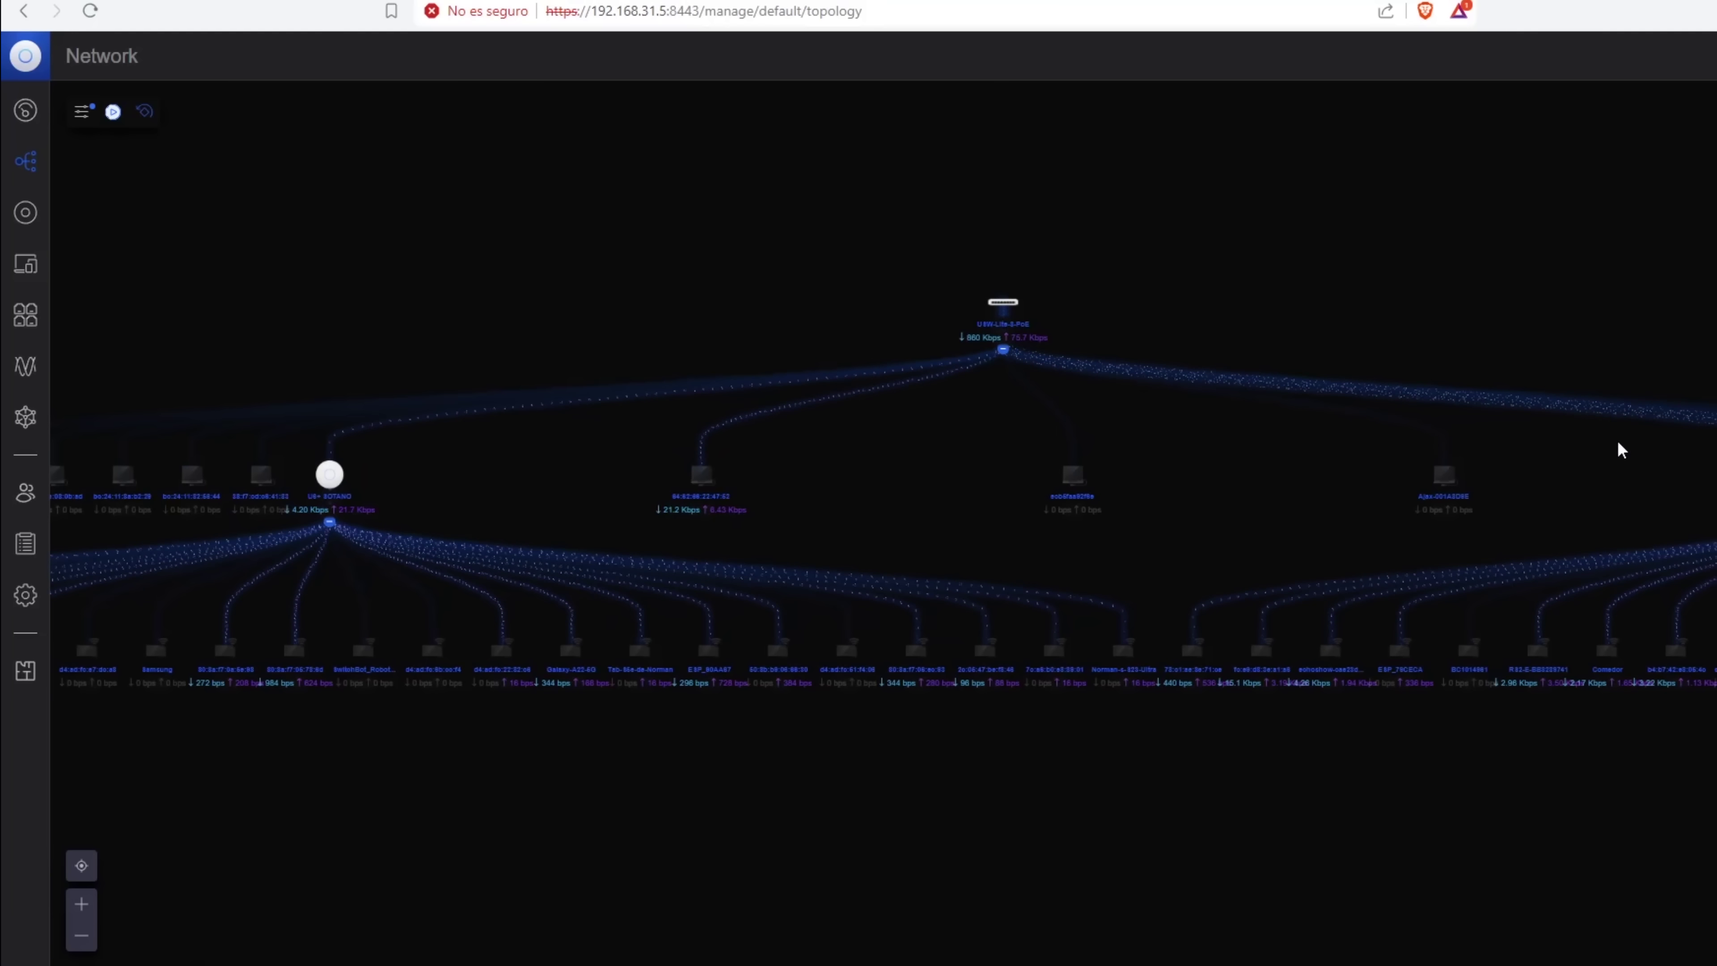
{"action": "left_click_drag", "start_coordinate": [1522, 505], "coordinate": [1621, 434]}
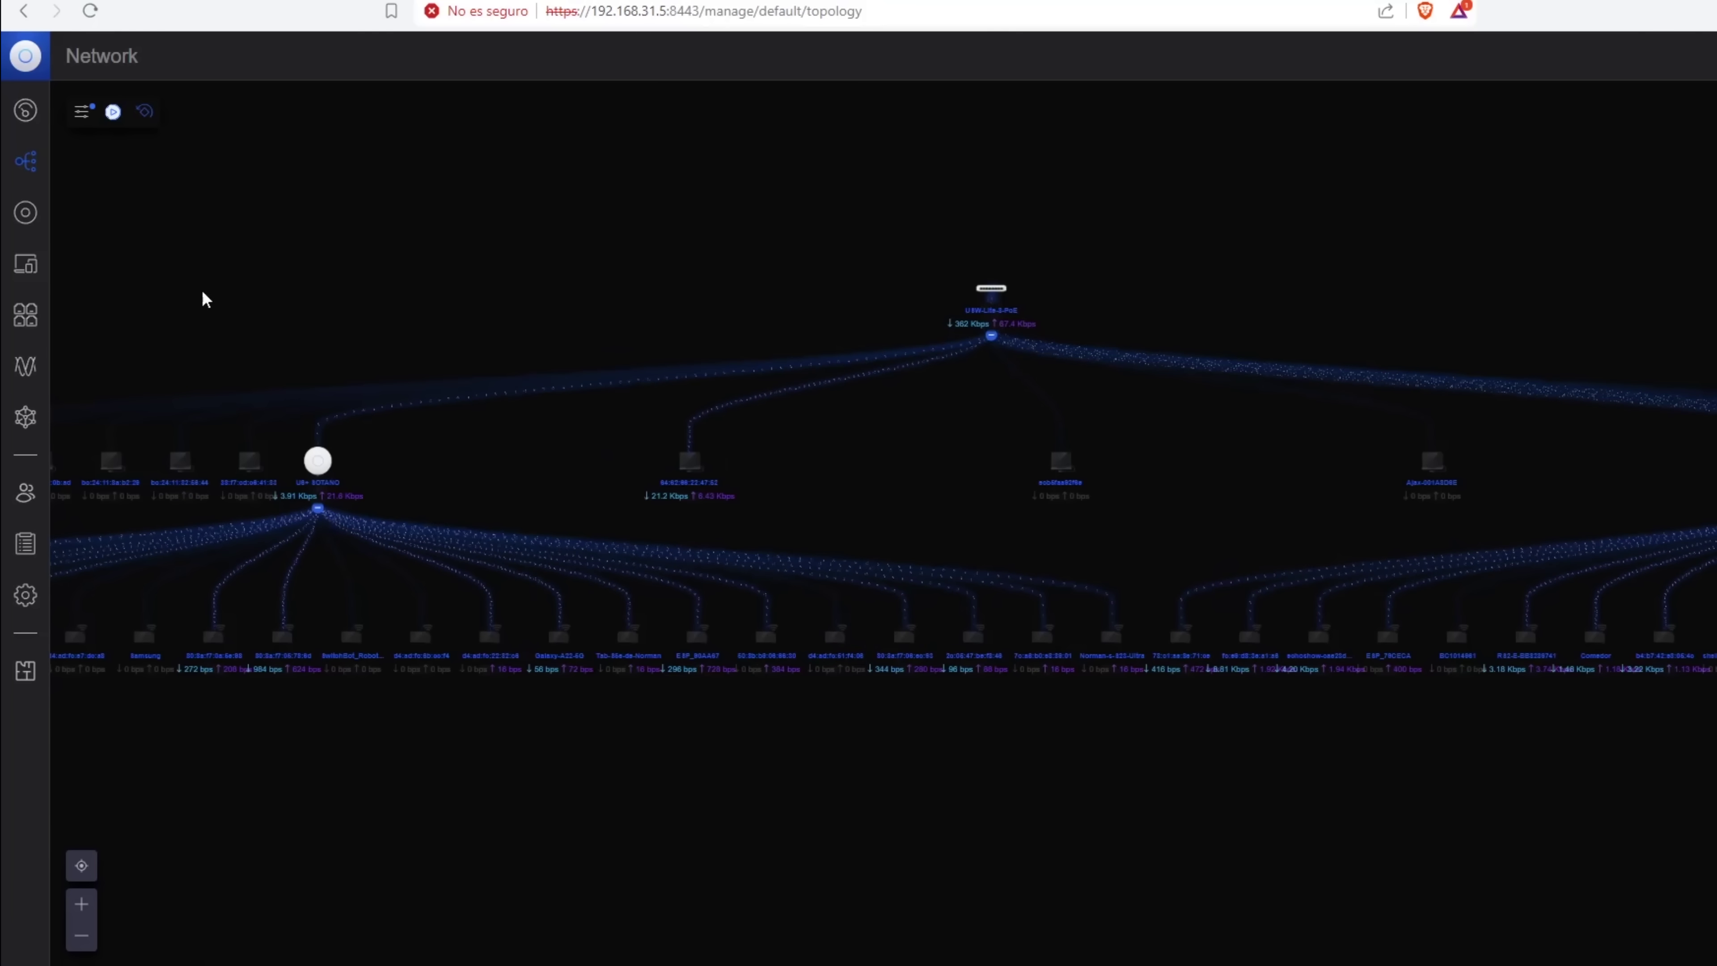
Compare the overview details of the U6+ SOTANO and U6+ access points in the UniFi devices list
{"action": "left_click", "coordinate": [25, 214]}
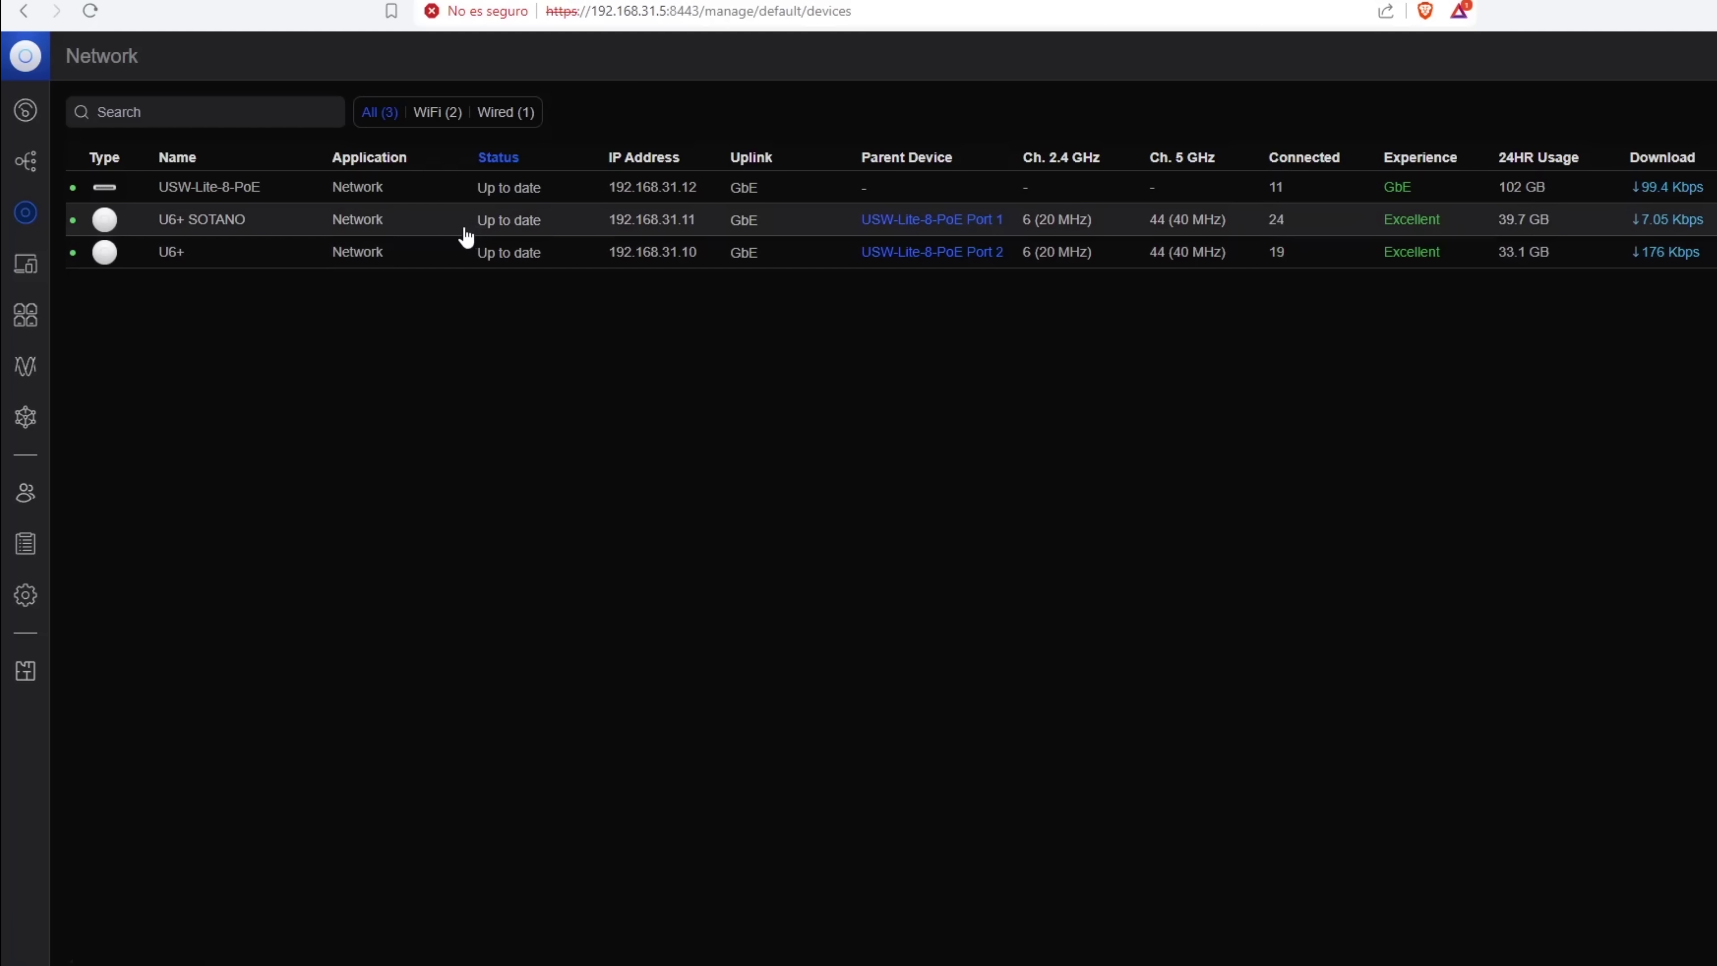
{"action": "left_click", "coordinate": [338, 227]}
{"action": "left_click", "coordinate": [373, 250]}
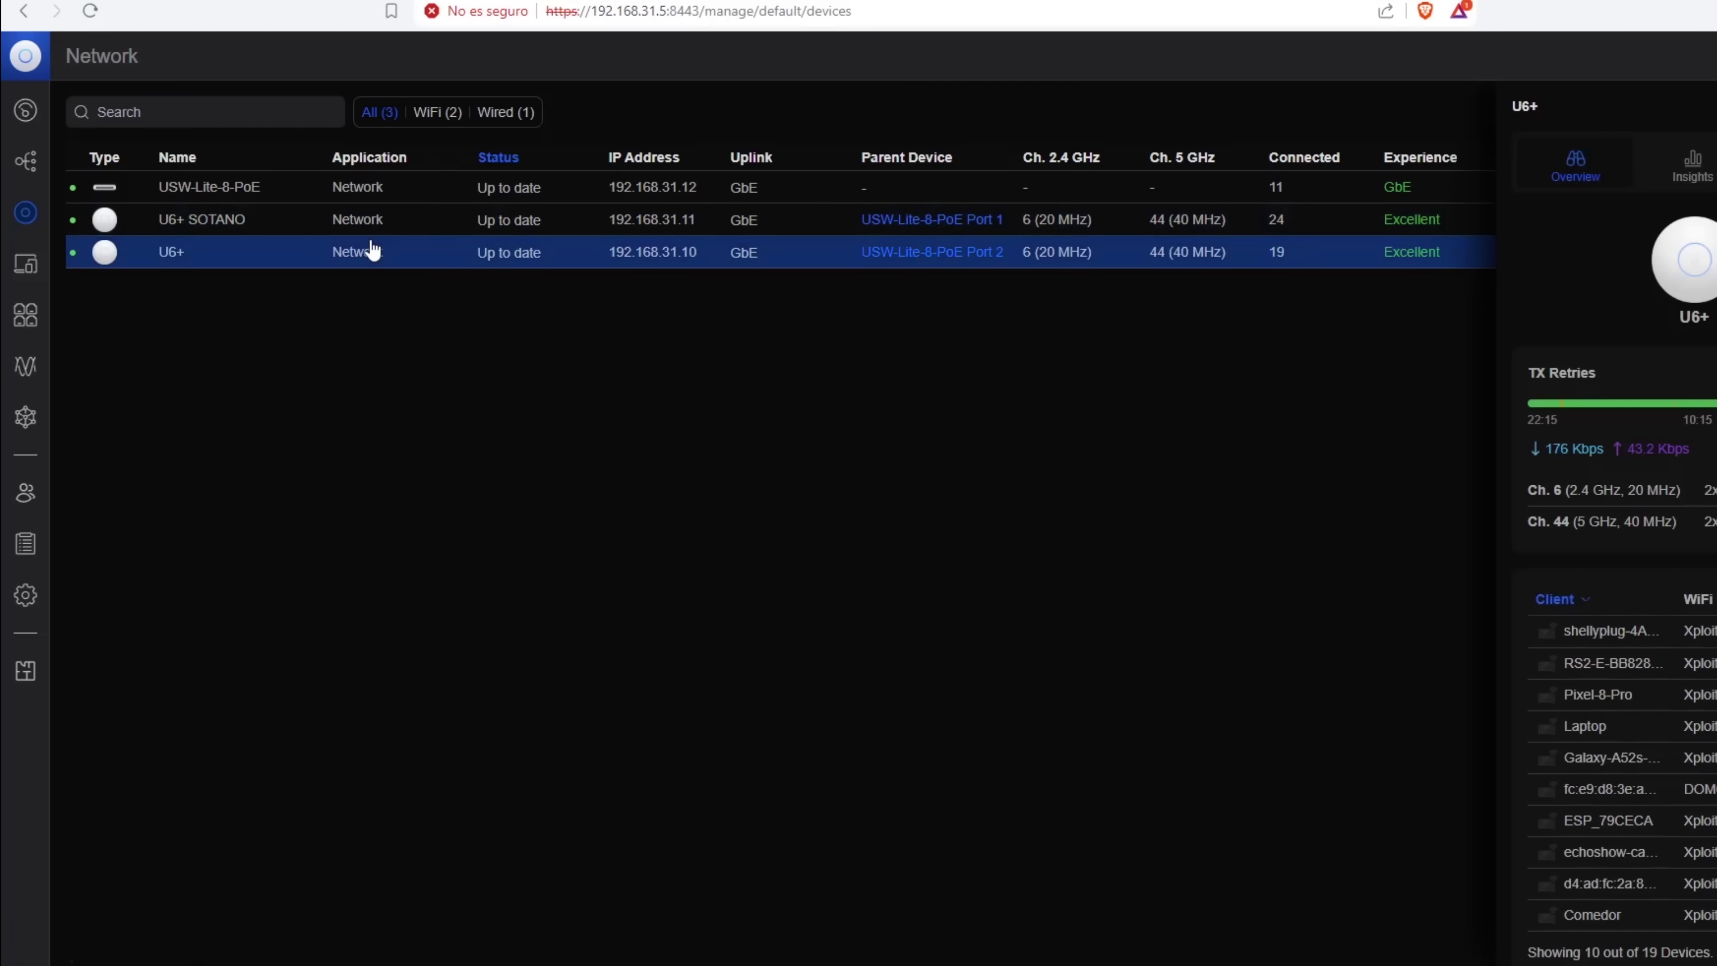
{"action": "left_click", "coordinate": [334, 227]}
{"action": "left_click", "coordinate": [338, 254]}
{"action": "left_click", "coordinate": [346, 226]}
{"action": "left_click", "coordinate": [353, 256]}
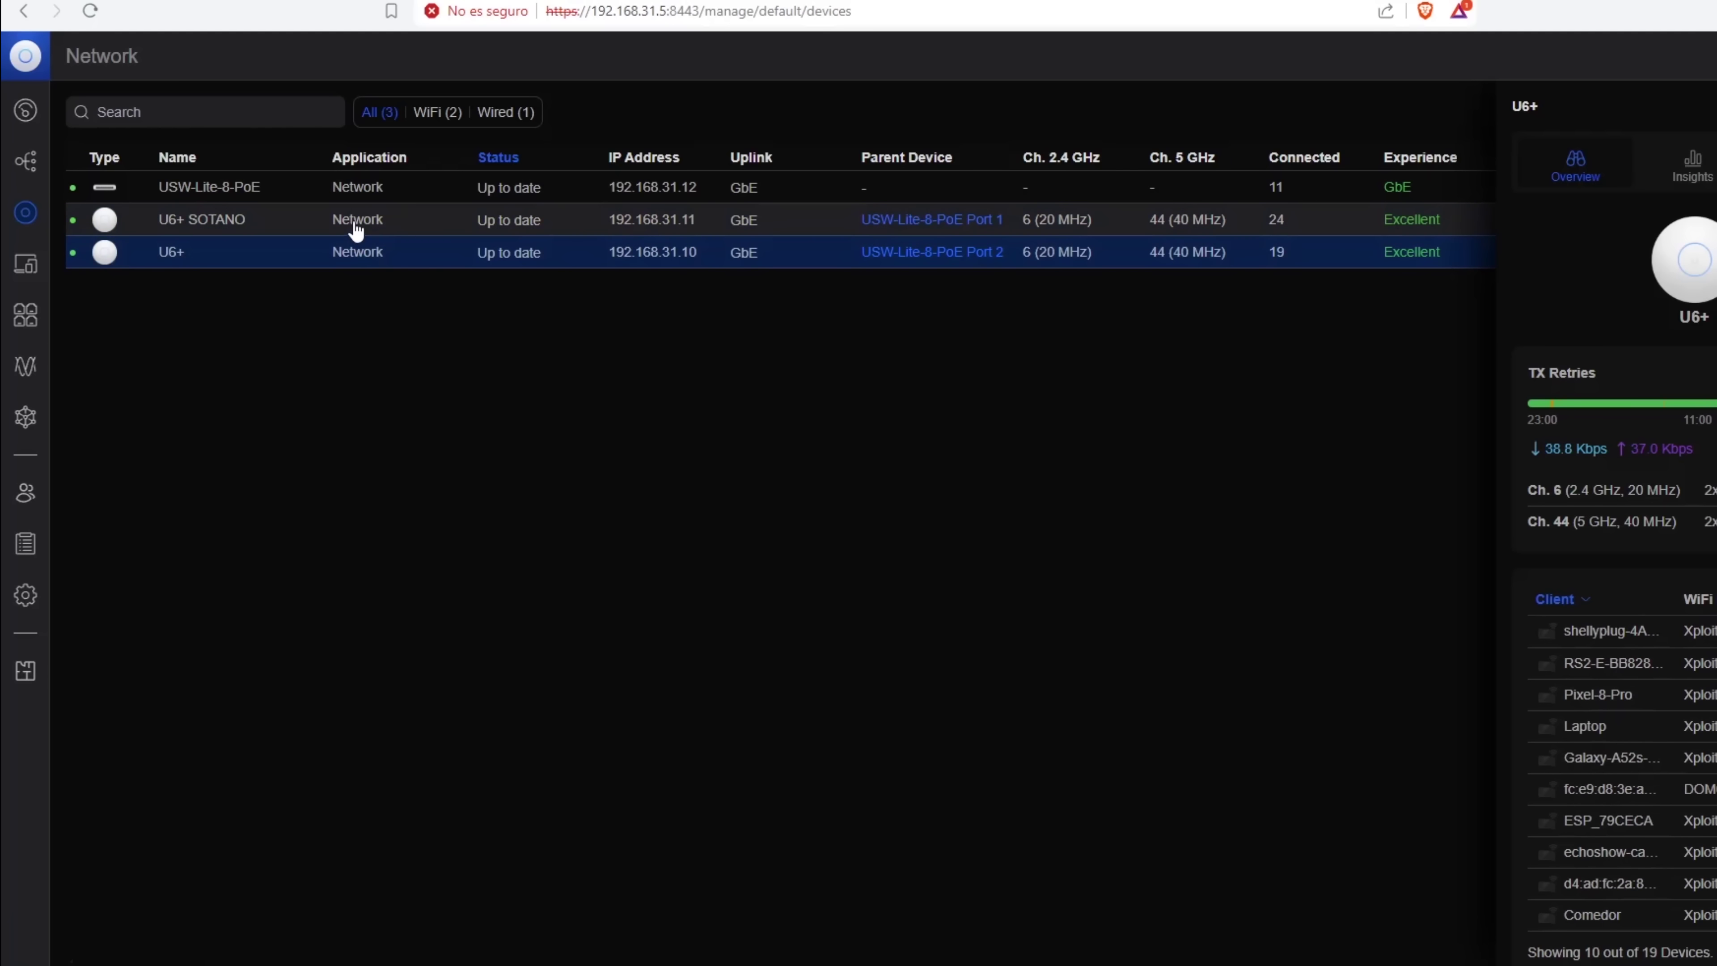
{"action": "left_click", "coordinate": [352, 226]}
{"action": "left_click", "coordinate": [356, 244]}
{"action": "left_click", "coordinate": [360, 224]}
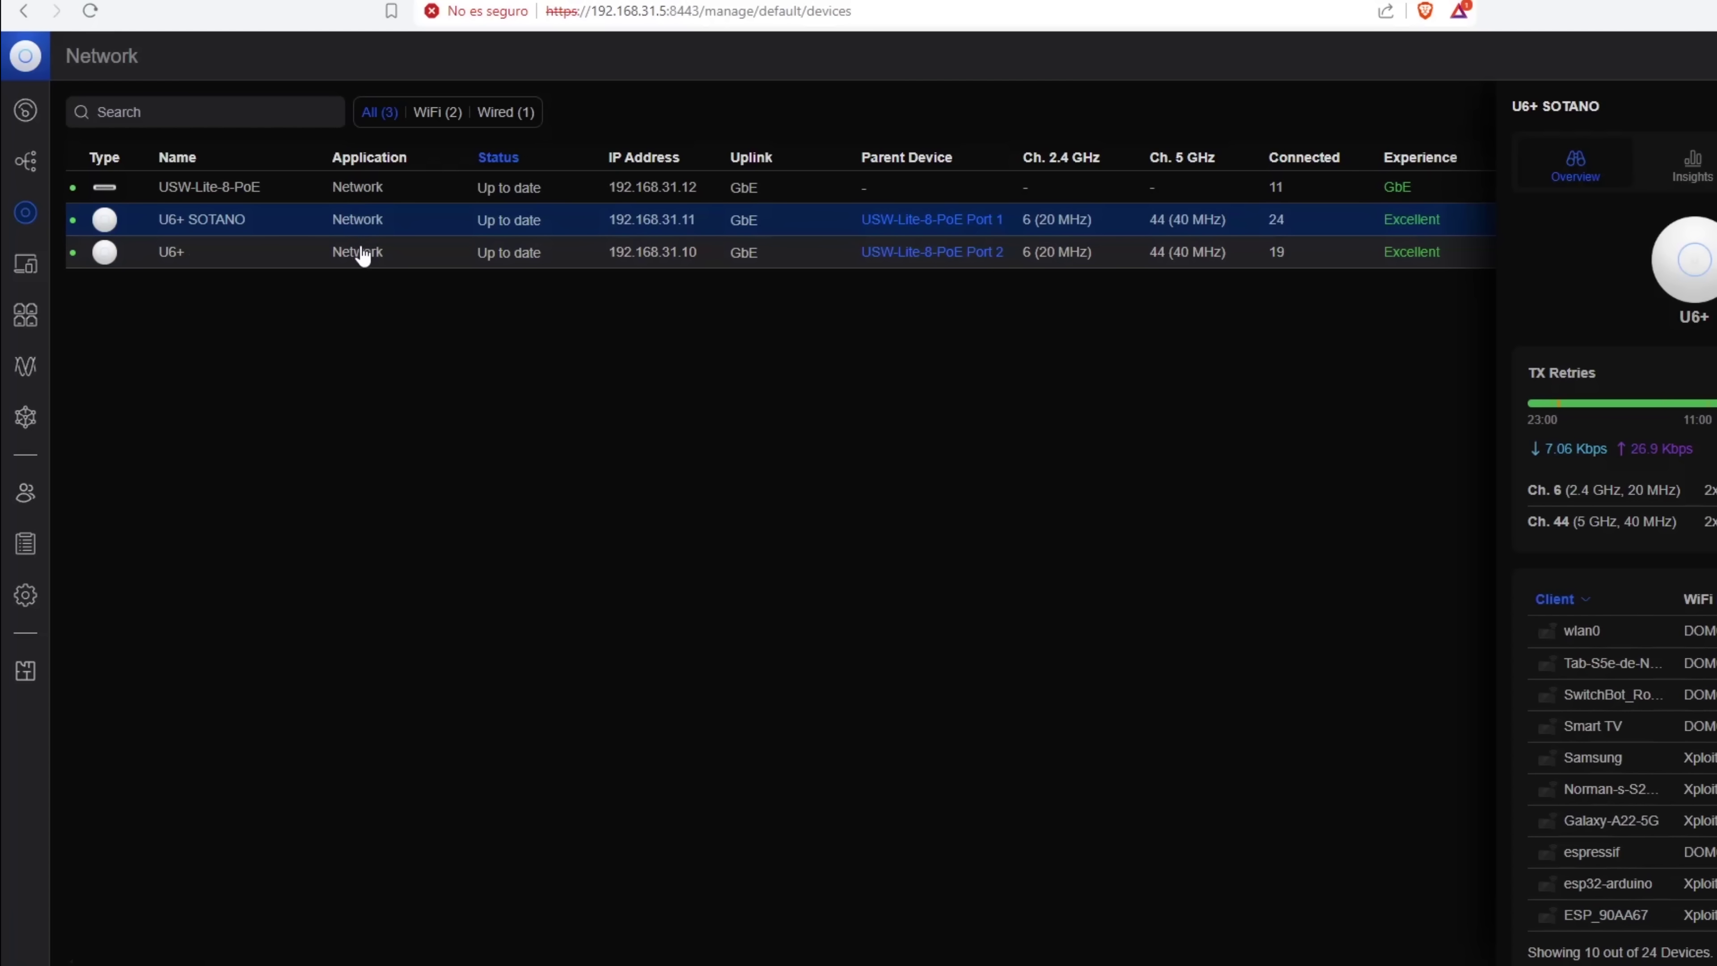
{"action": "left_click", "coordinate": [362, 253]}
{"action": "left_click", "coordinate": [376, 223]}
{"action": "left_click", "coordinate": [386, 255]}
{"action": "left_click", "coordinate": [384, 226]}
{"action": "left_click", "coordinate": [405, 252]}
{"action": "left_click", "coordinate": [419, 227]}
{"action": "left_click", "coordinate": [436, 248]}
{"action": "left_click", "coordinate": [456, 226]}
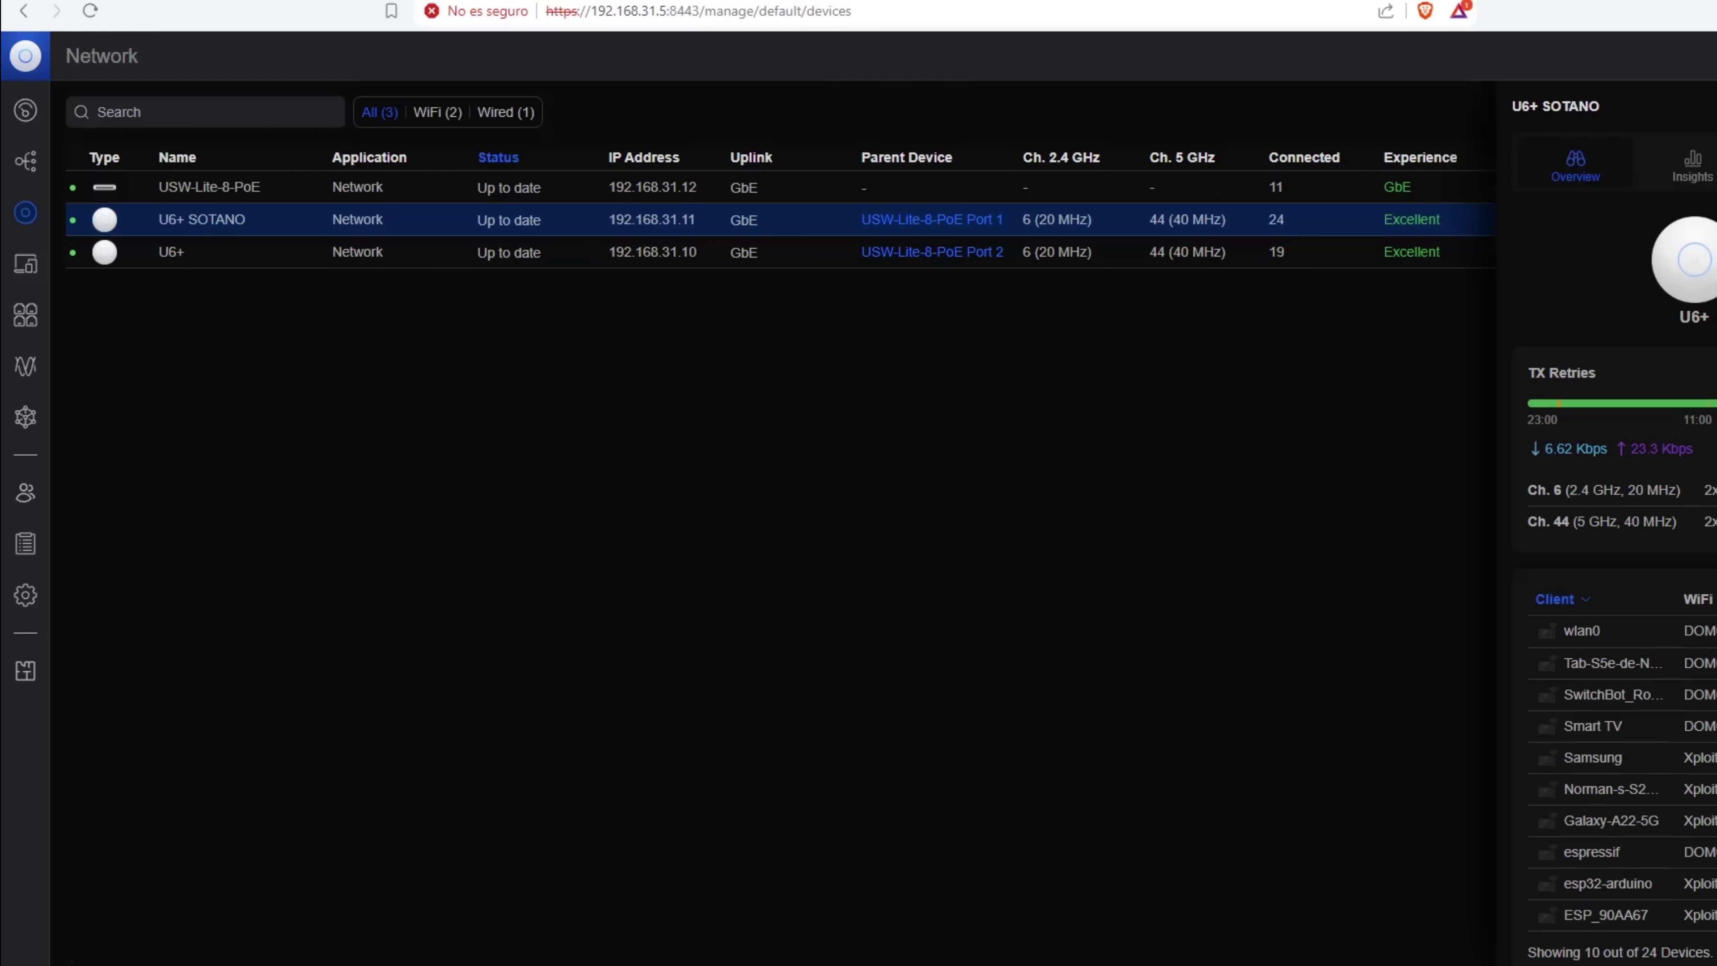
{"action": "left_click", "coordinate": [365, 230]}
{"action": "left_click", "coordinate": [324, 244]}
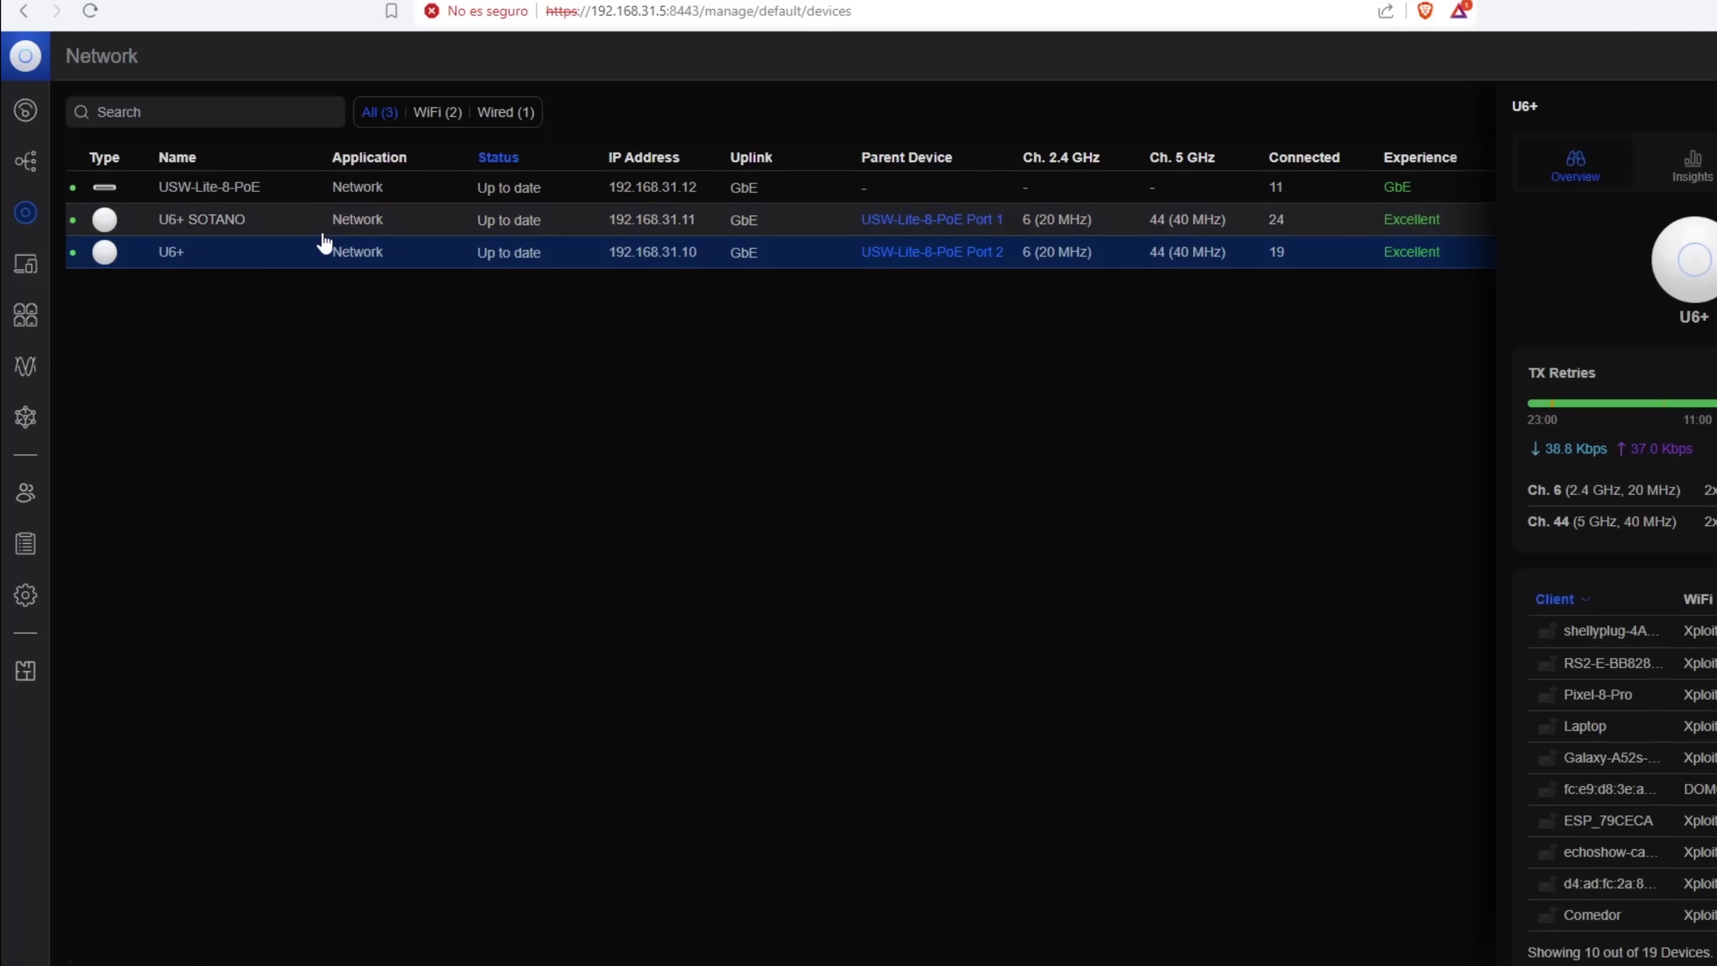
{"action": "left_click", "coordinate": [323, 234]}
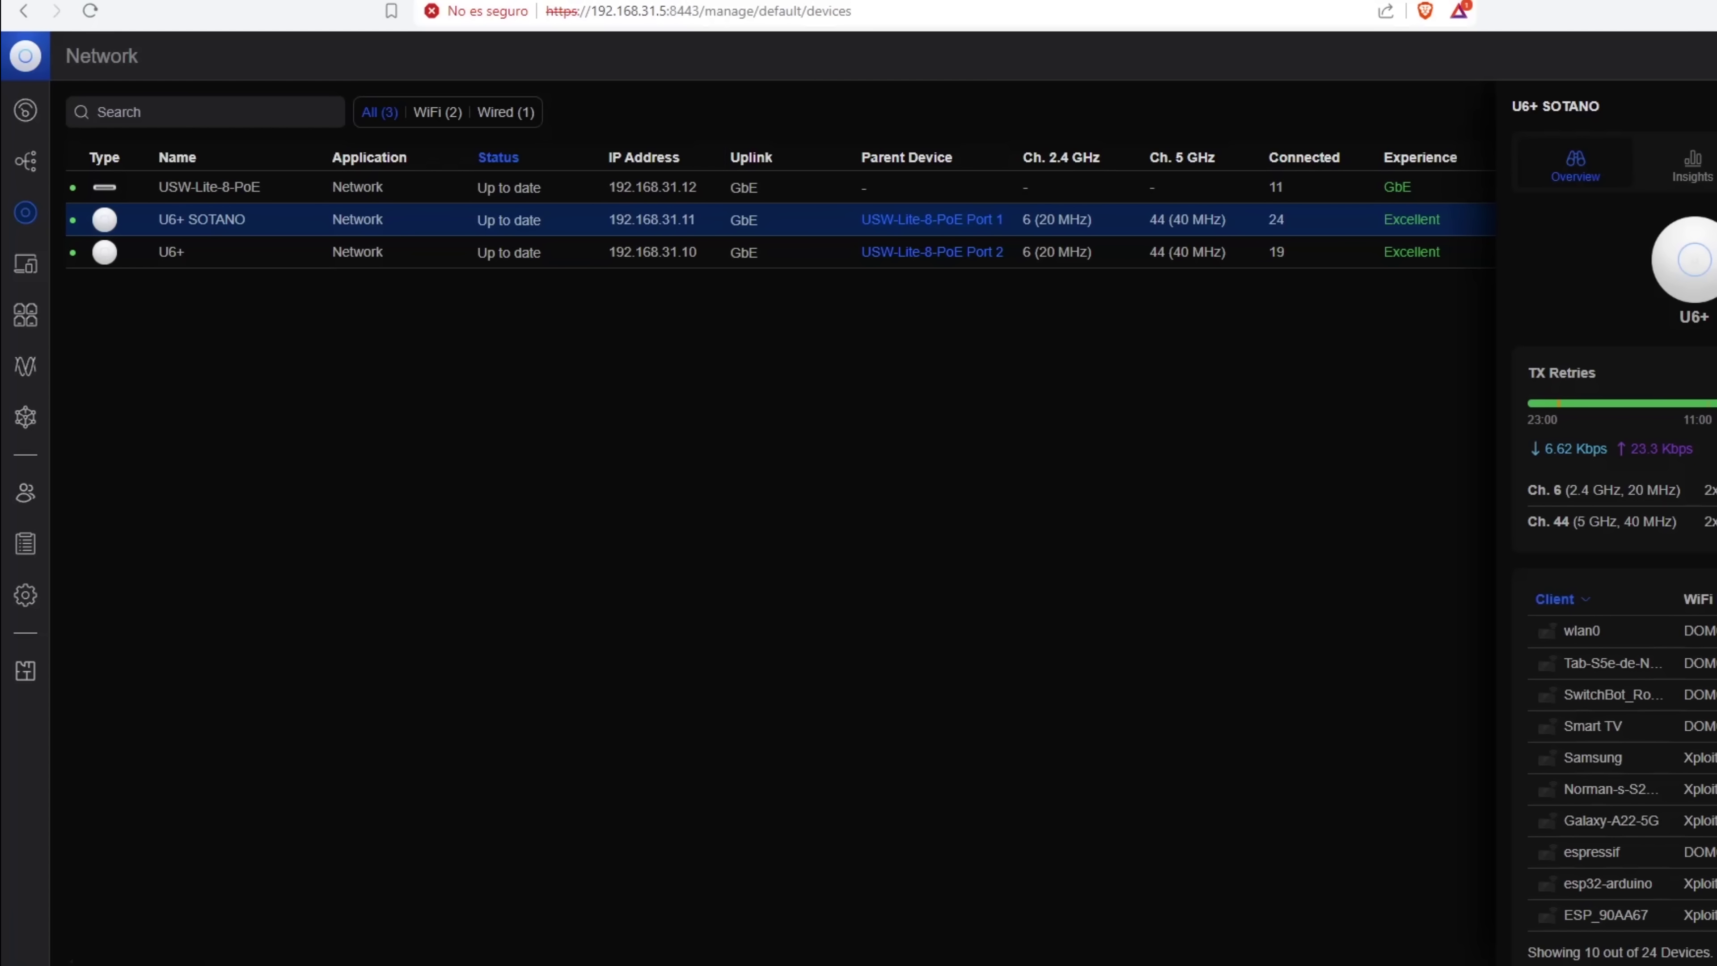
{"action": "left_click", "coordinate": [292, 500]}
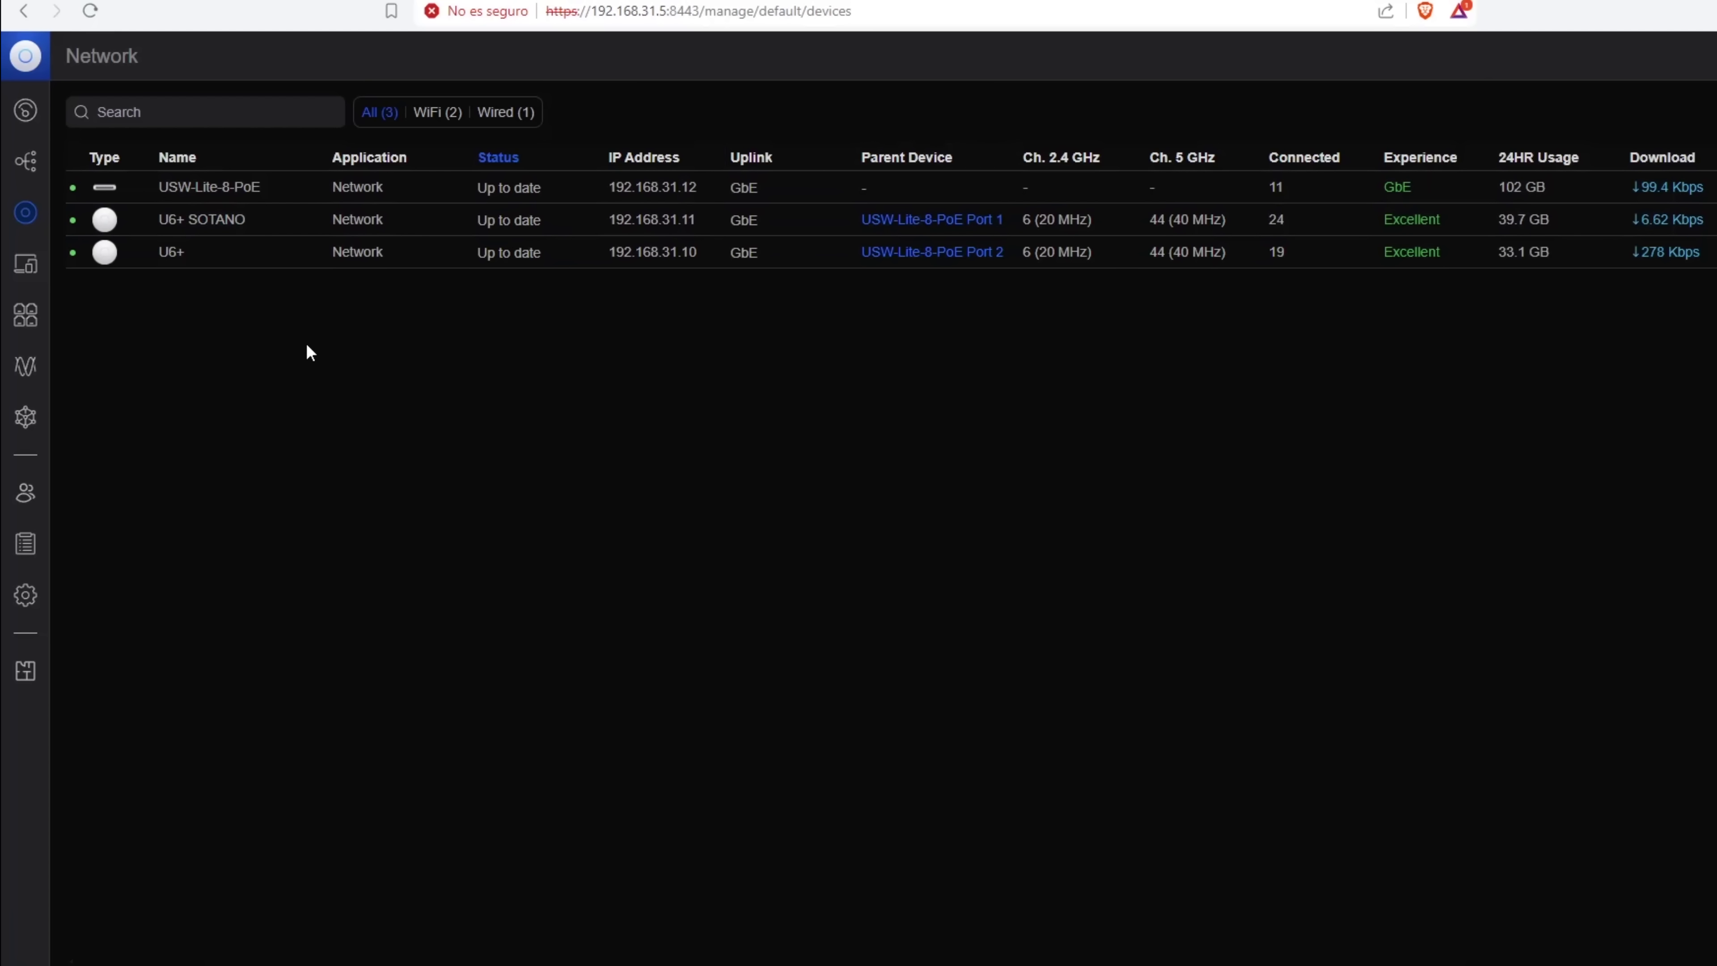
Look through the online client devices, including the second page of the list, and return to the first page
{"action": "left_click", "coordinate": [41, 262]}
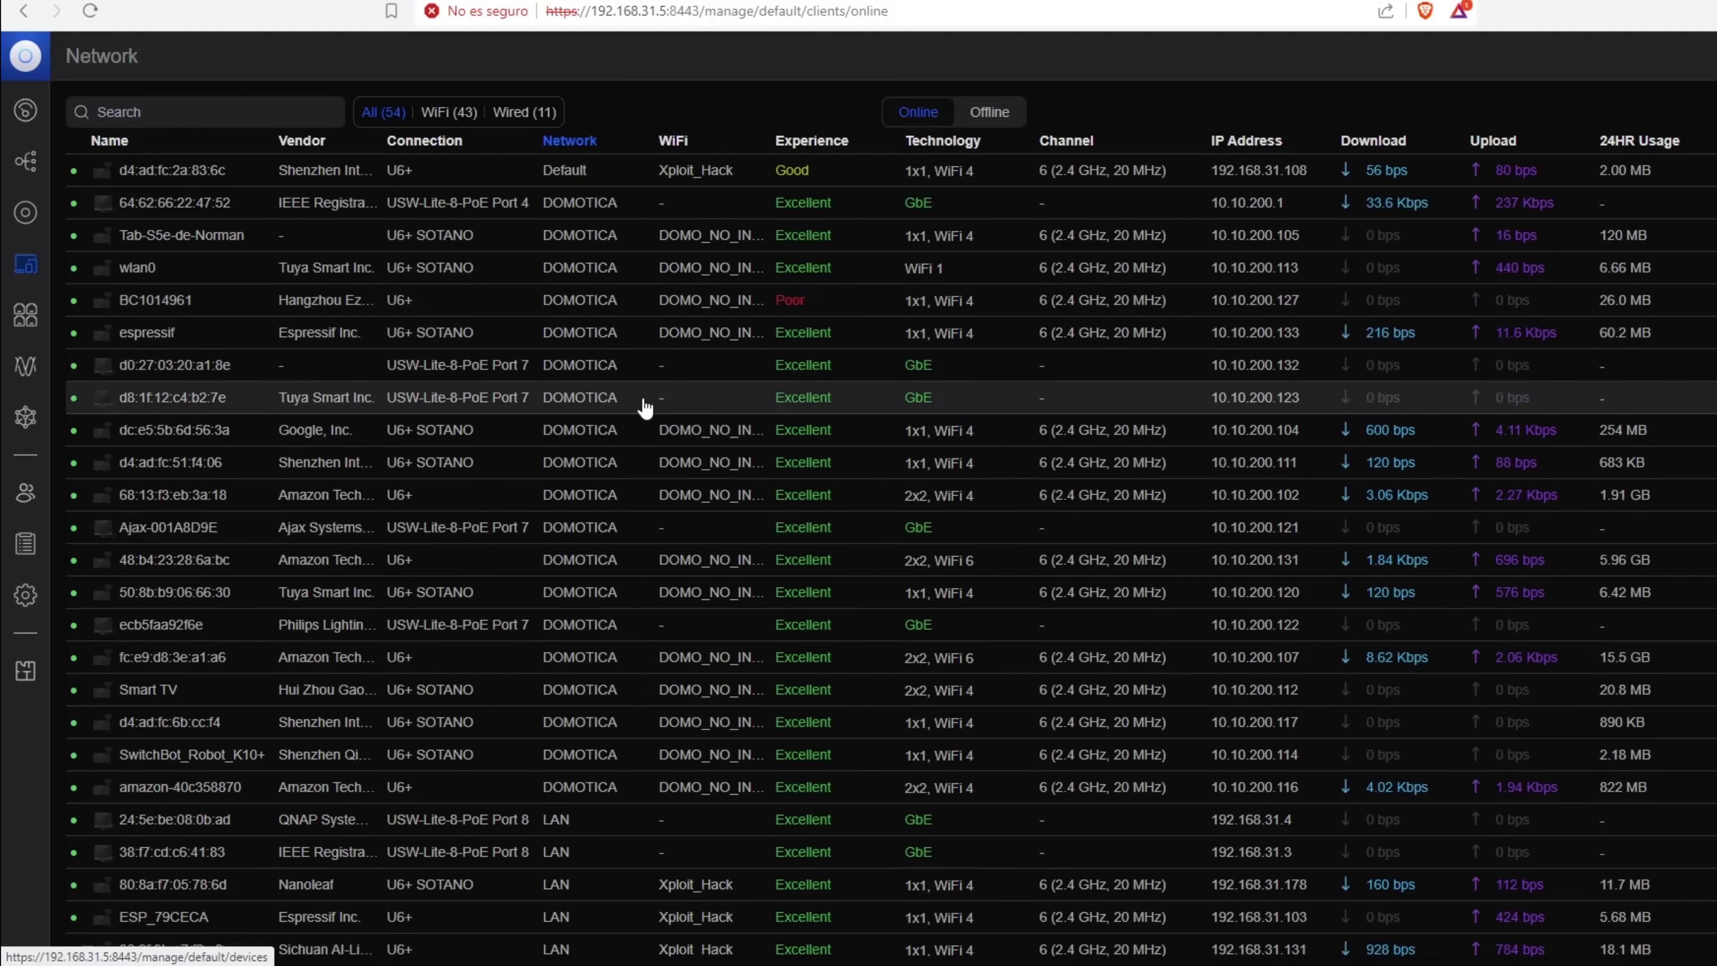
{"action": "scroll", "coordinate": [644, 409], "scroll_direction": "down", "scroll_amount": 1}
{"action": "scroll", "coordinate": [644, 410], "scroll_direction": "down", "scroll_amount": 1}
{"action": "scroll", "coordinate": [649, 419], "scroll_direction": "up", "scroll_amount": 5}
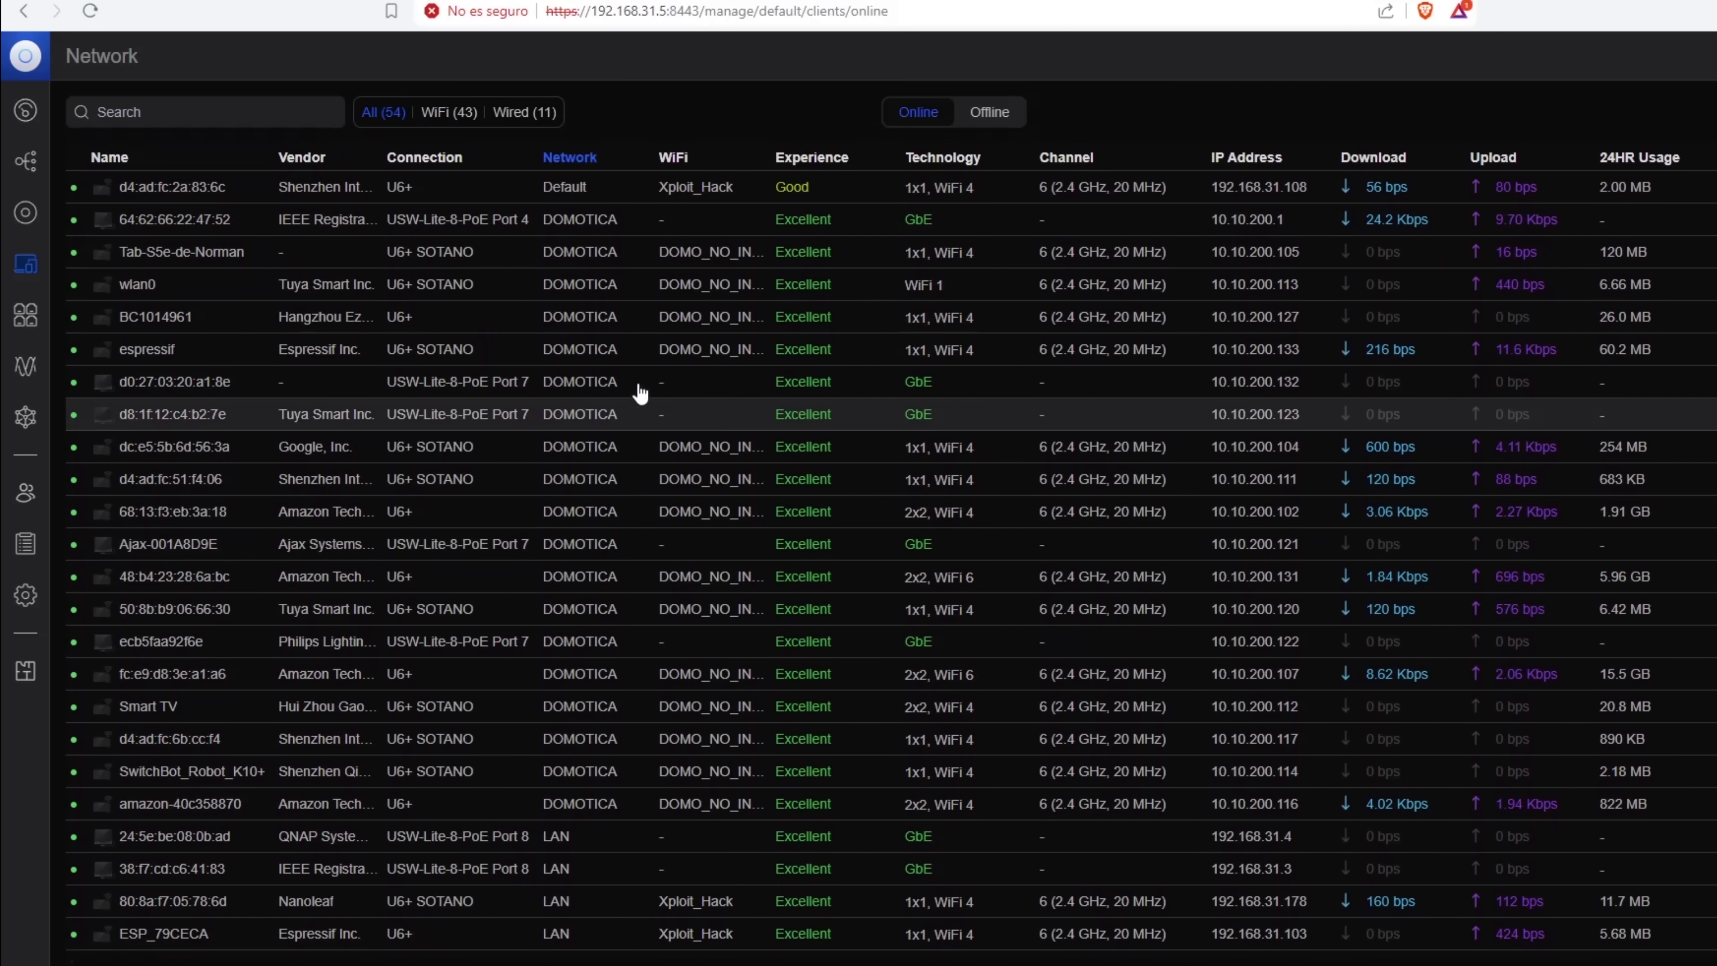
{"action": "scroll", "coordinate": [671, 195], "scroll_direction": "down", "scroll_amount": 1}
{"action": "scroll", "coordinate": [671, 195], "scroll_direction": "down", "scroll_amount": 10}
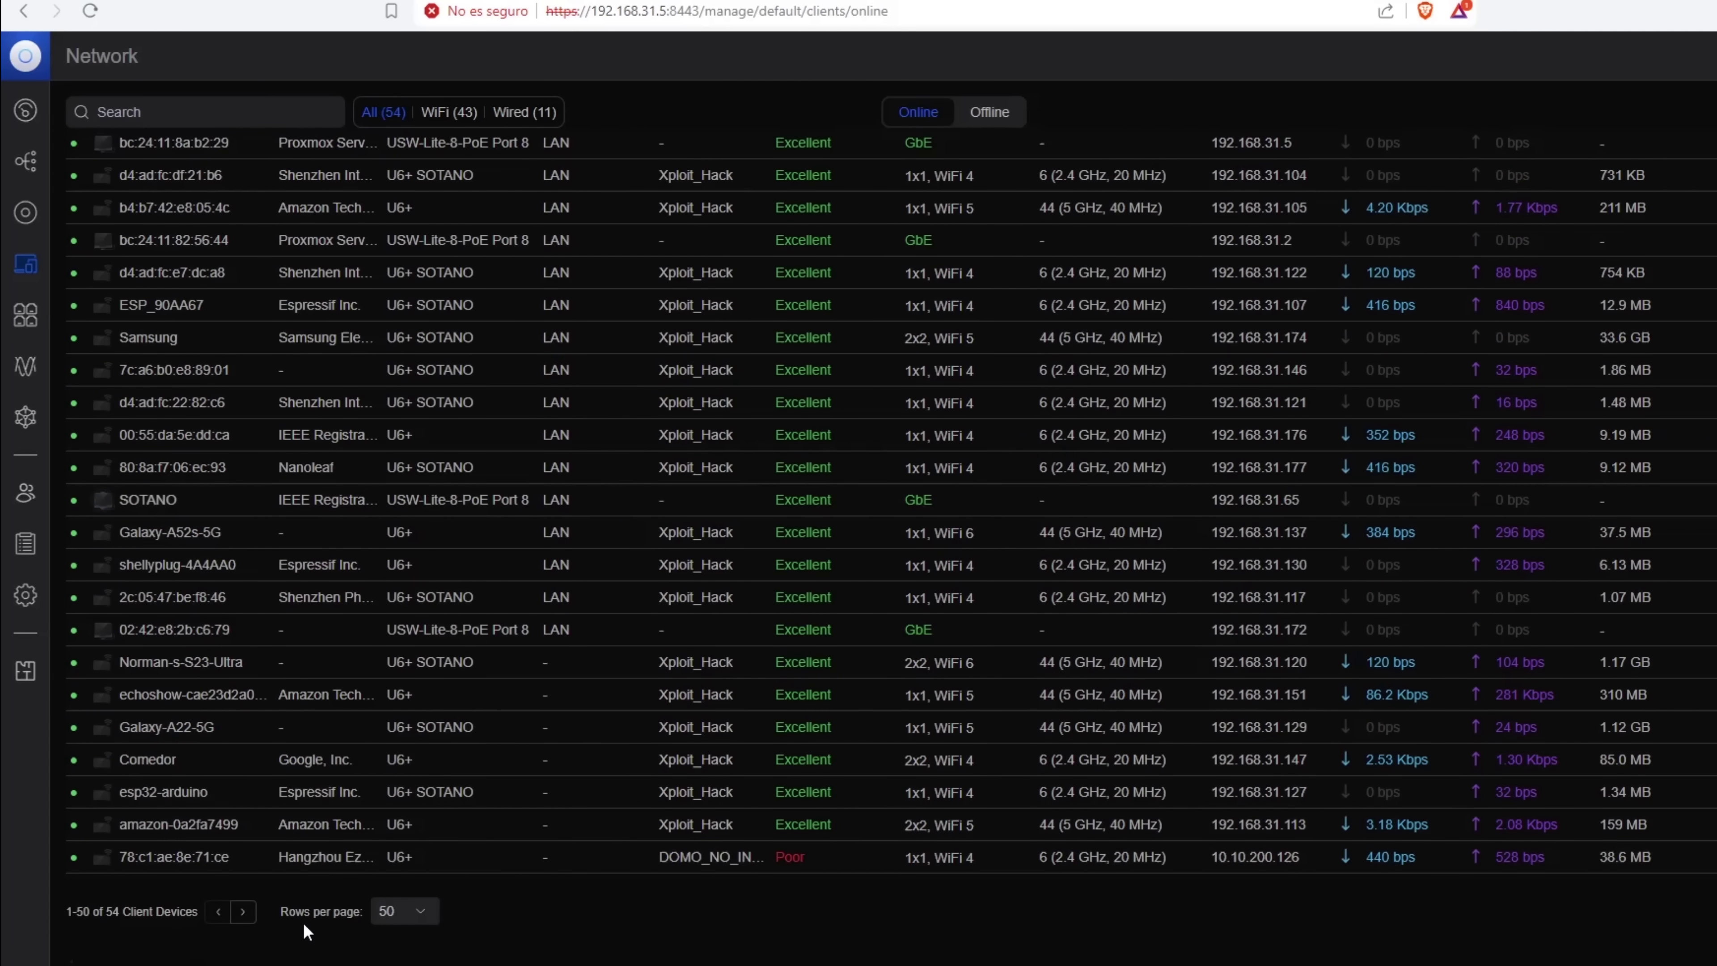
{"action": "left_click", "coordinate": [253, 910]}
{"action": "left_click", "coordinate": [223, 338]}
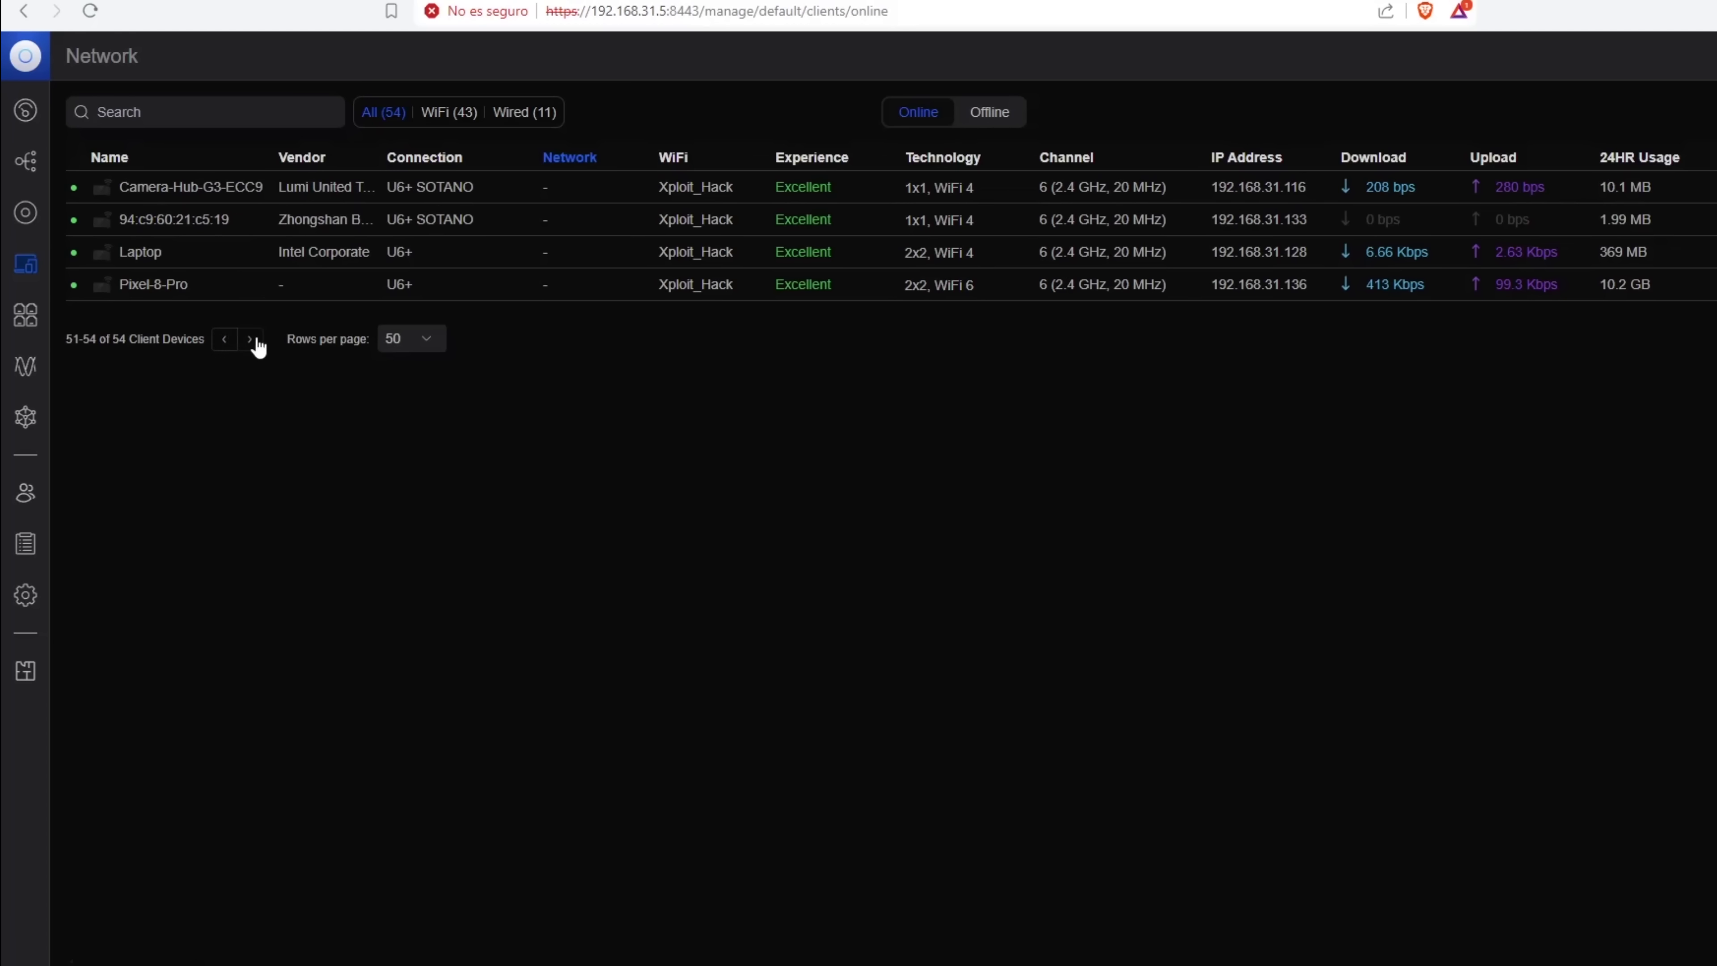
Examine the network and WiFi assignments of the DOMOTICA and LAN clients on the first page of the list
{"action": "scroll", "coordinate": [639, 352], "scroll_direction": "down", "scroll_amount": 3}
{"action": "scroll", "coordinate": [643, 372], "scroll_direction": "down", "scroll_amount": 8}
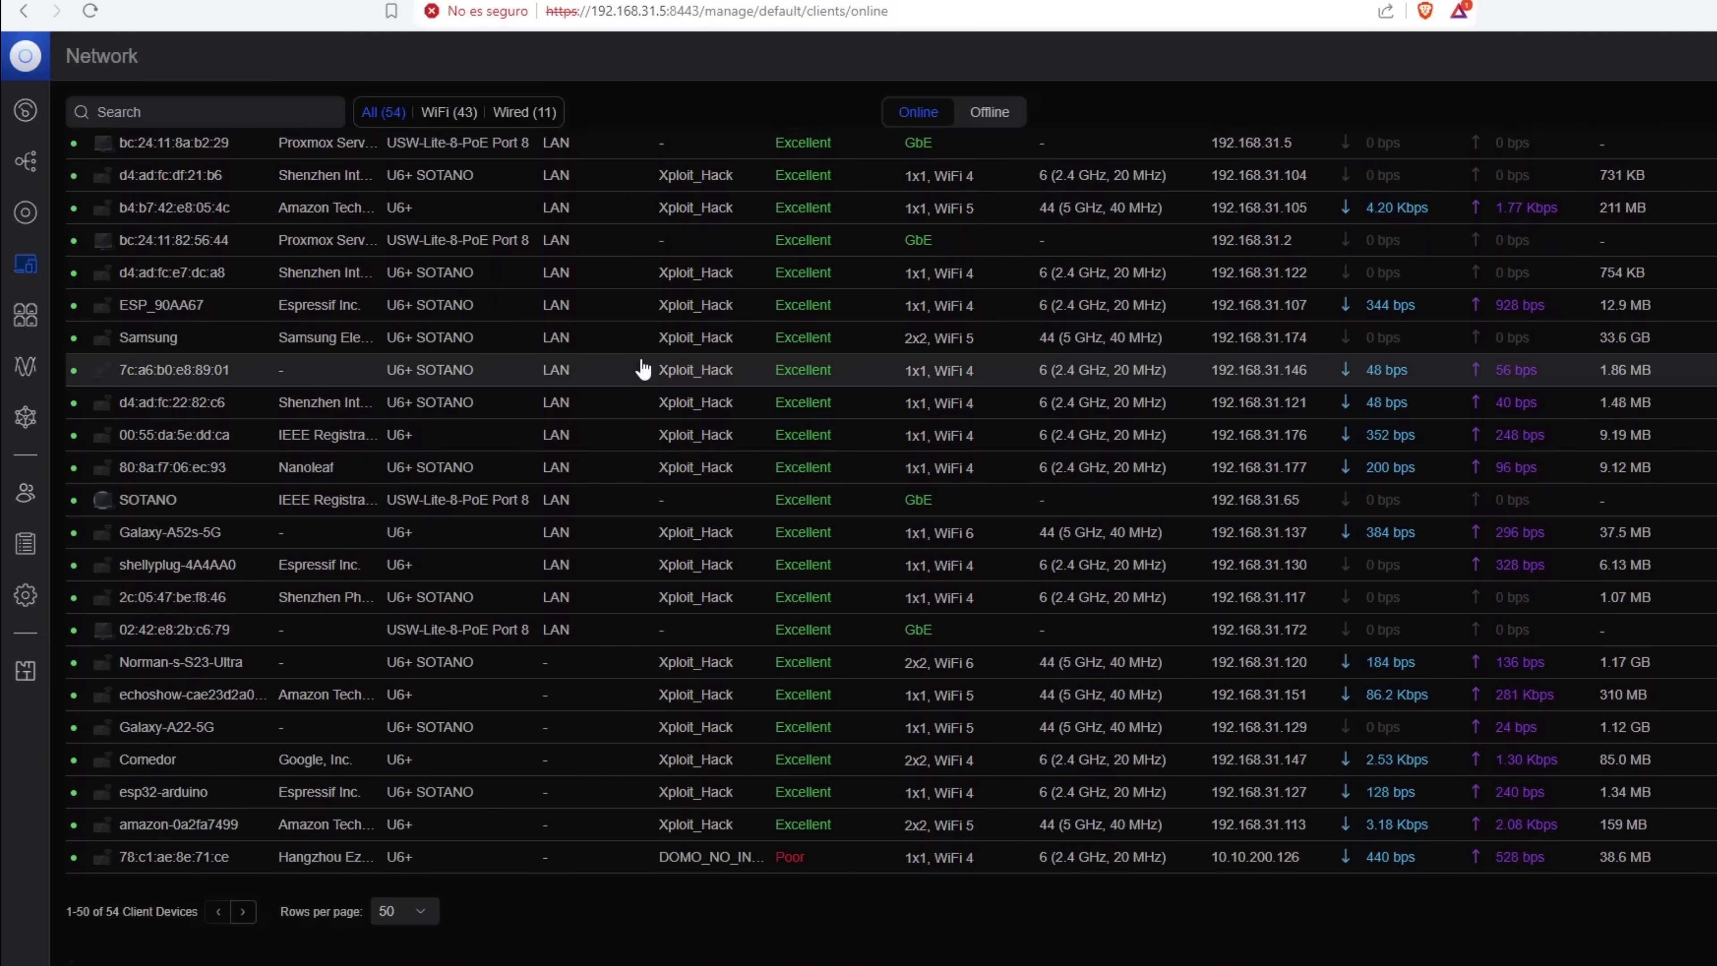
{"action": "scroll", "coordinate": [642, 371], "scroll_direction": "up", "scroll_amount": 9}
{"action": "scroll", "coordinate": [642, 371], "scroll_direction": "up", "scroll_amount": 3}
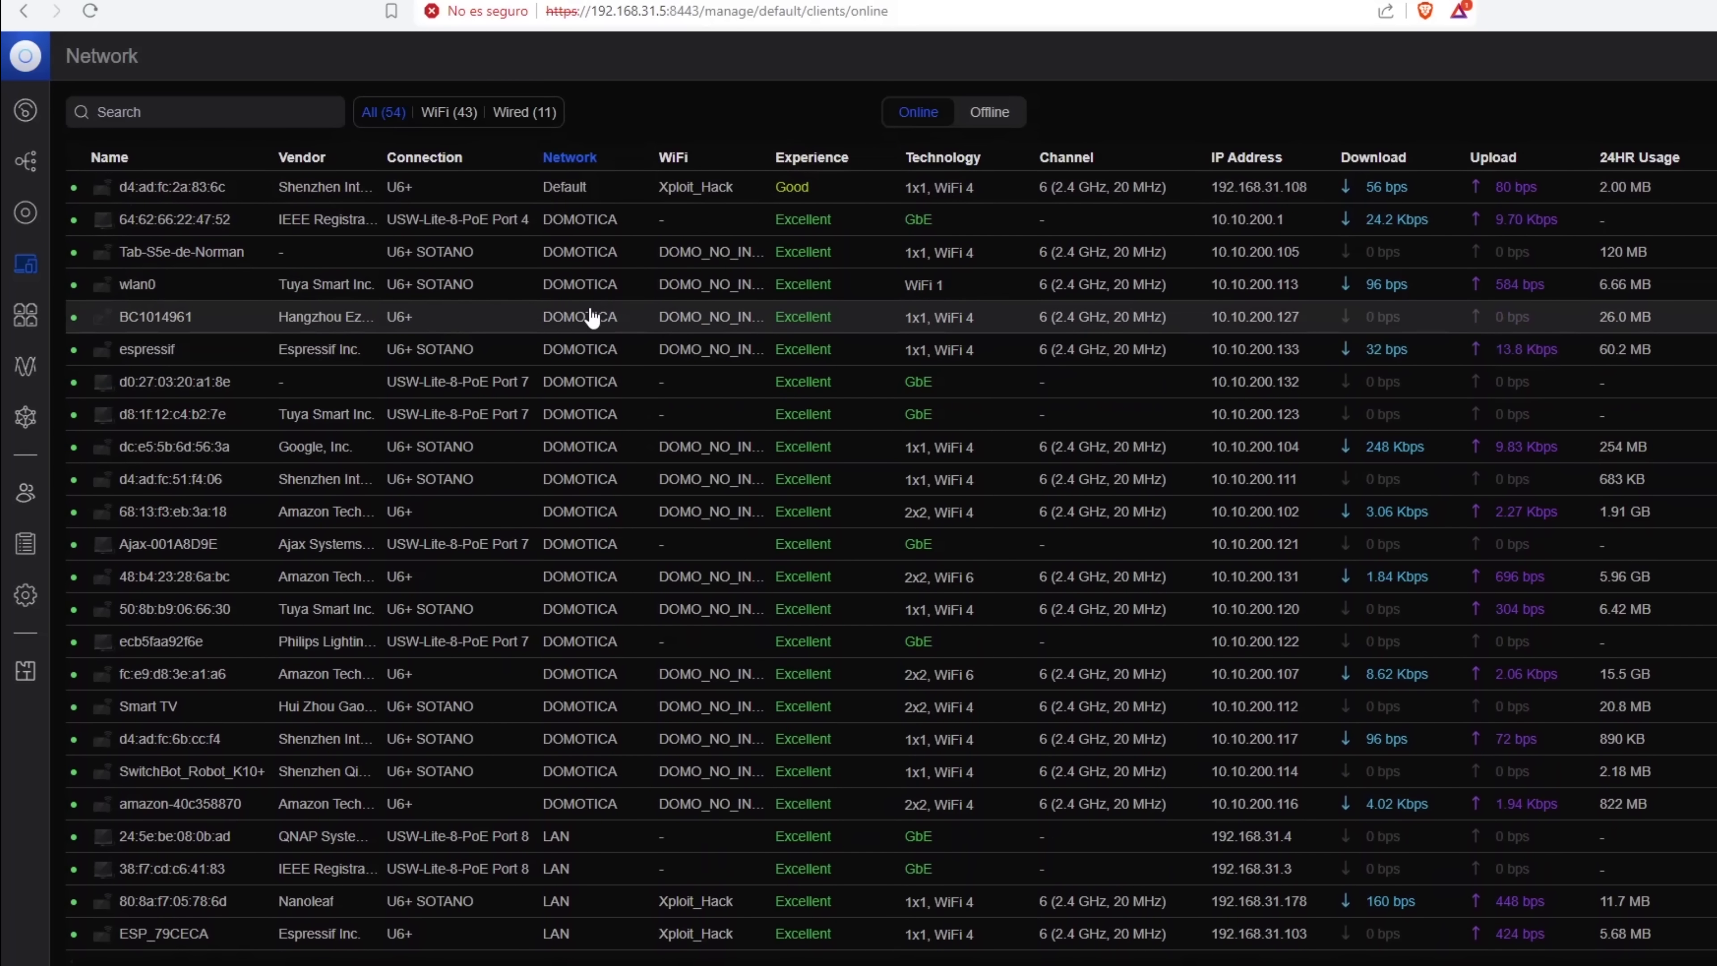
{"action": "scroll", "coordinate": [676, 216], "scroll_direction": "down", "scroll_amount": 7}
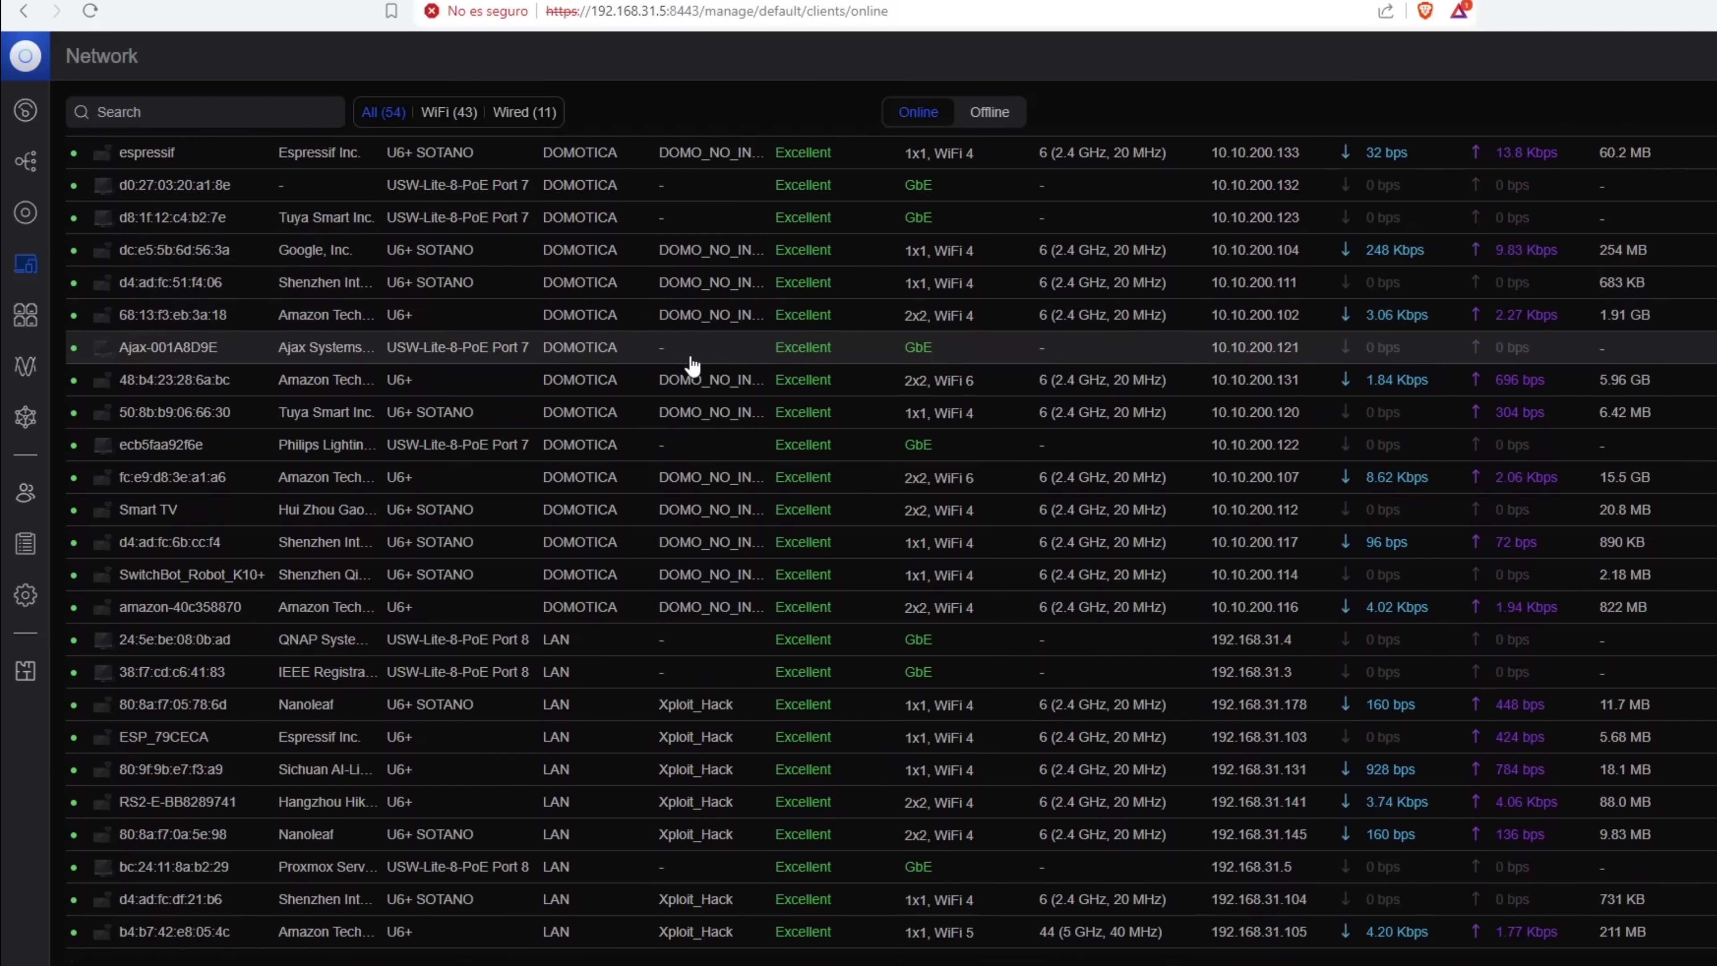
{"action": "scroll", "coordinate": [608, 484], "scroll_direction": "down", "scroll_amount": 2}
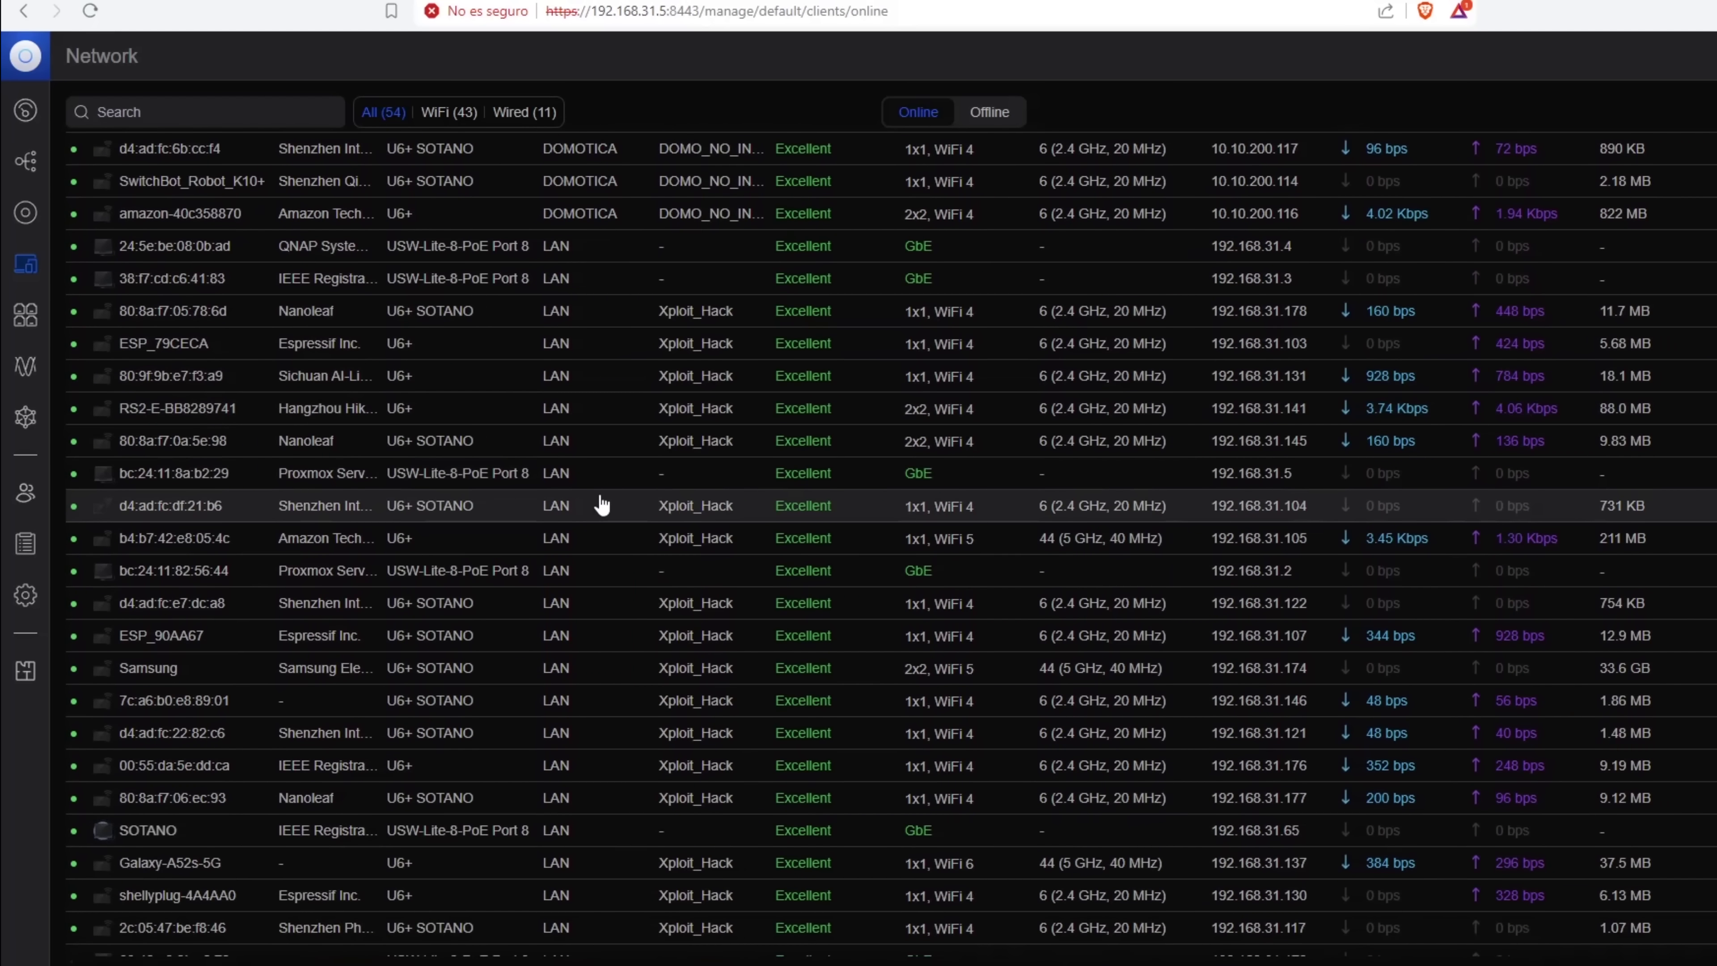
{"action": "scroll", "coordinate": [683, 493], "scroll_direction": "down", "scroll_amount": 3}
{"action": "scroll", "coordinate": [741, 541], "scroll_direction": "down", "scroll_amount": 2}
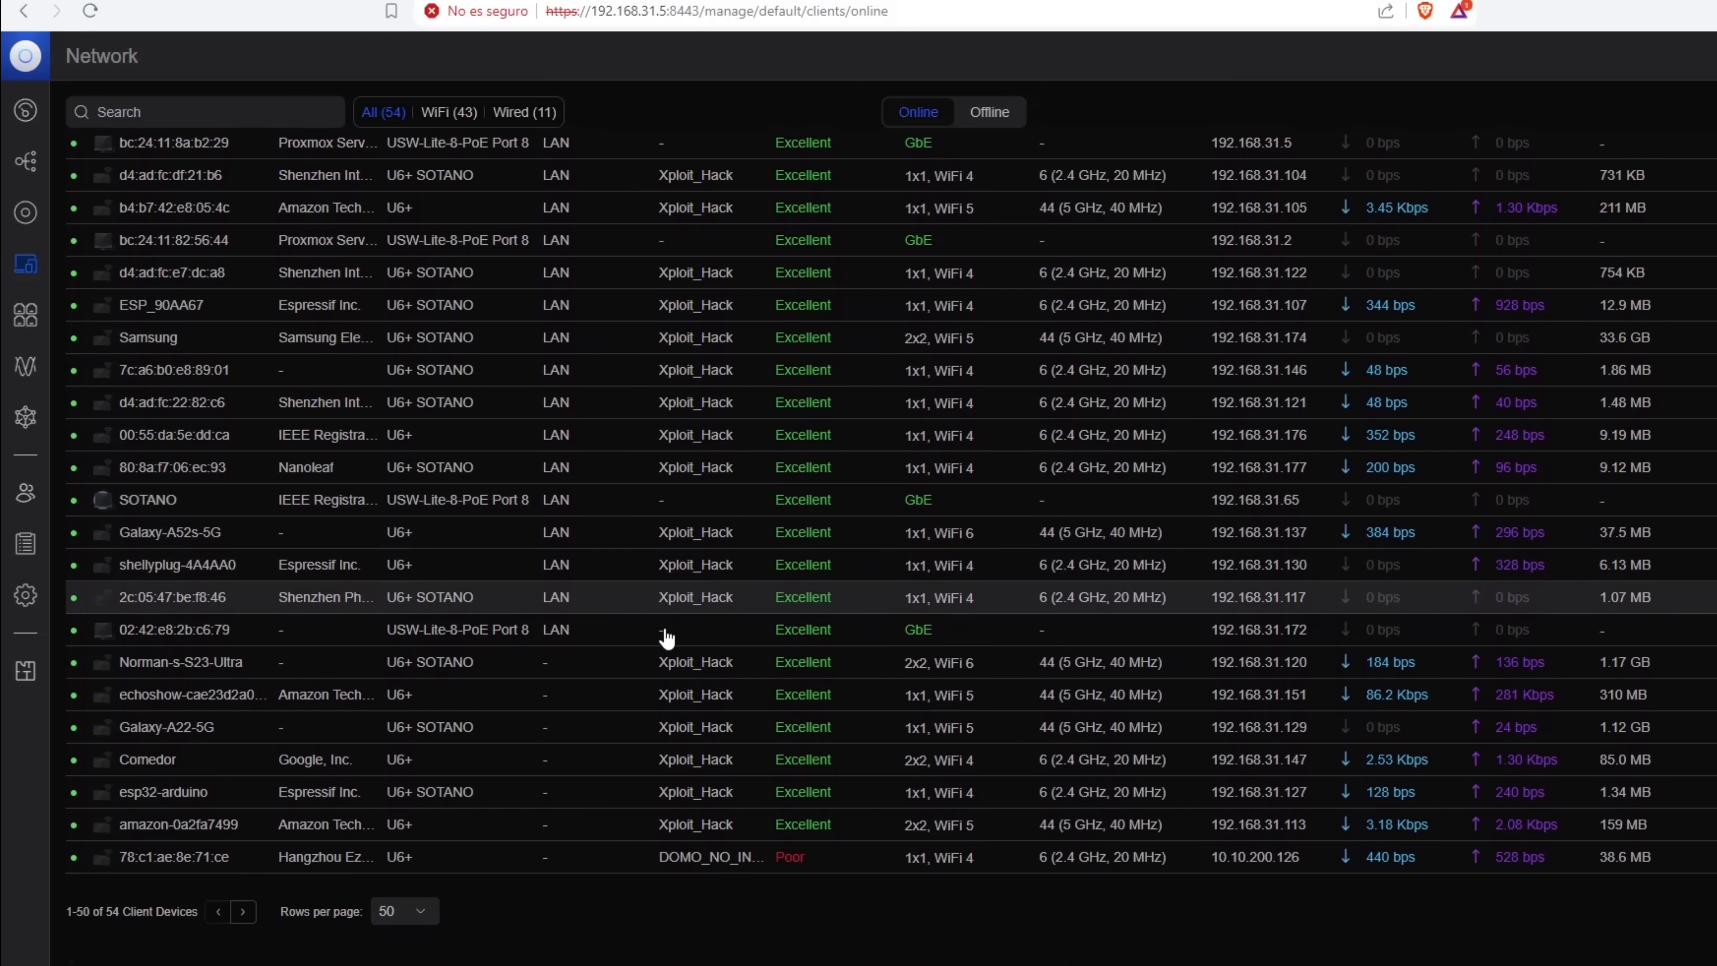
{"action": "scroll", "coordinate": [723, 536], "scroll_direction": "up", "scroll_amount": 12}
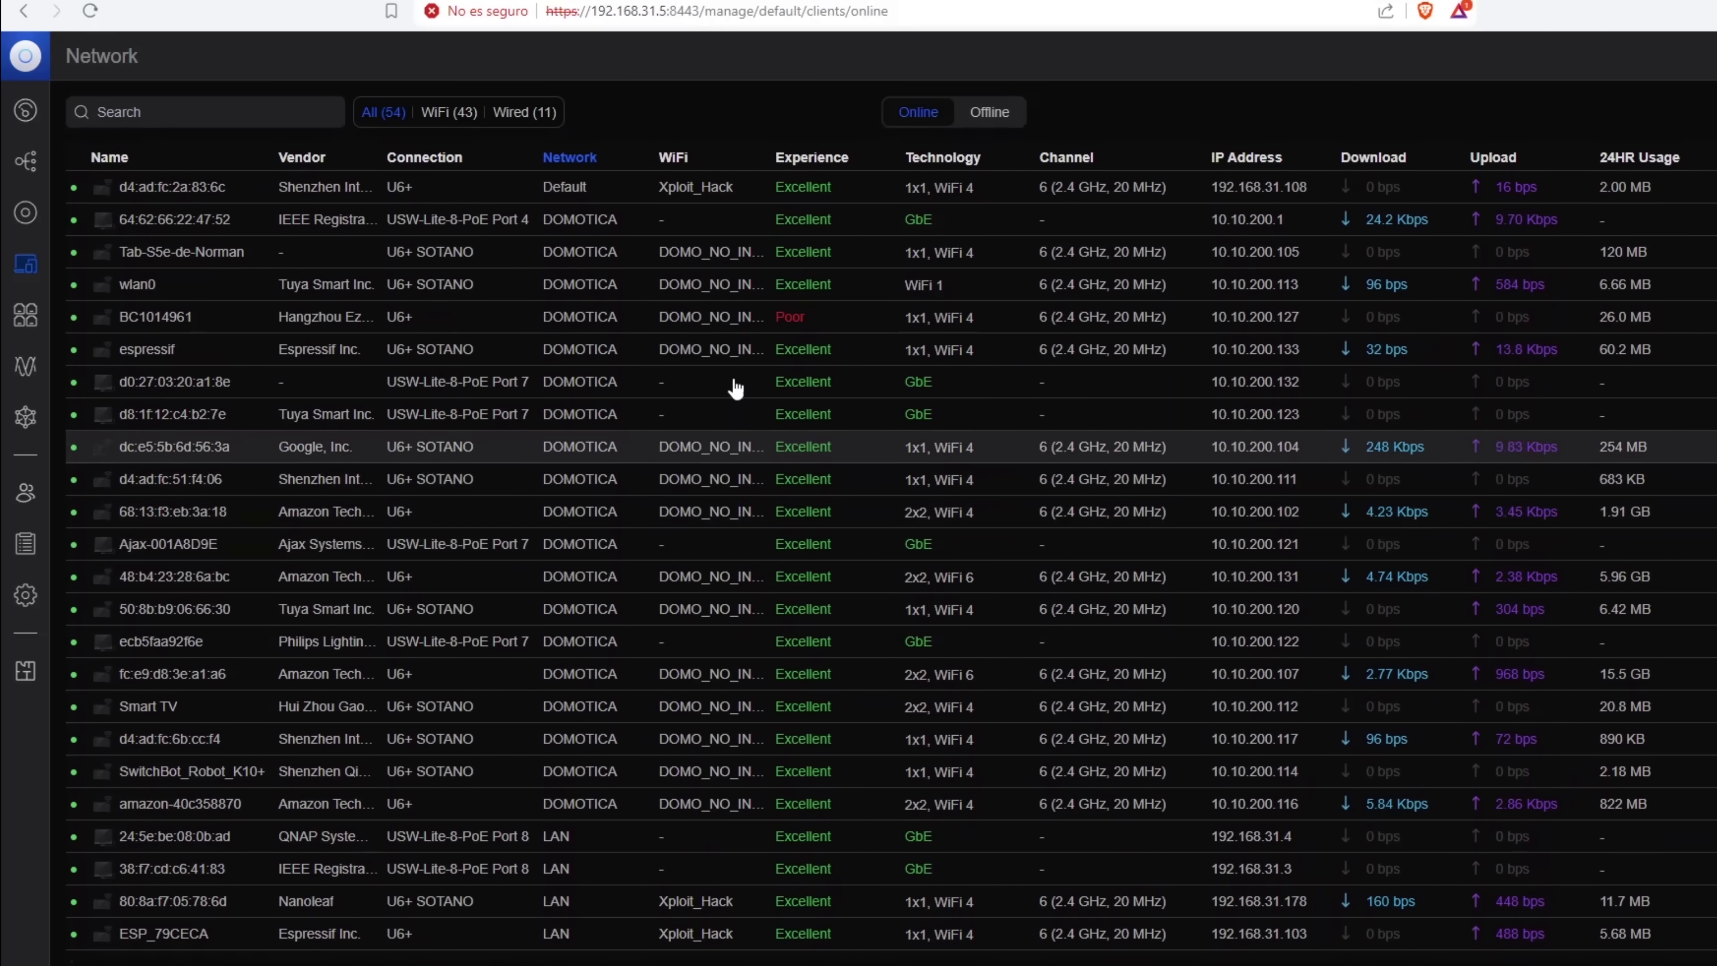
View the port settings of ports 1 and 2 on the USW-Lite-8-PoE switch
{"action": "left_click", "coordinate": [25, 313]}
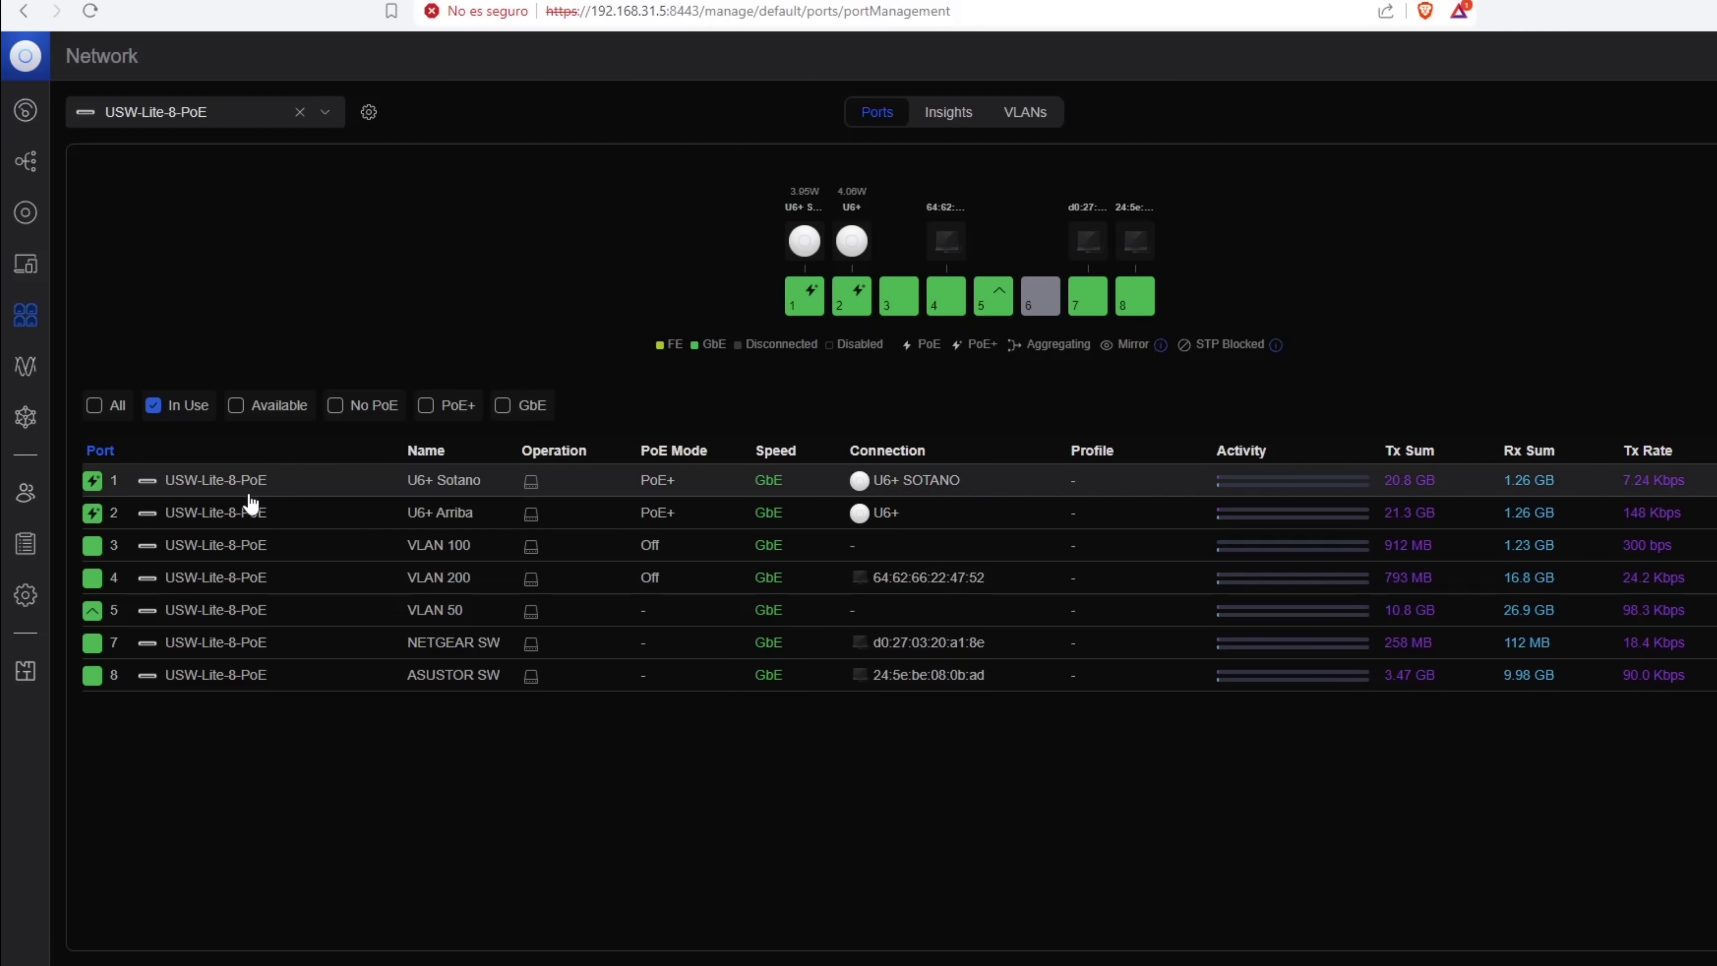
{"action": "left_click", "coordinate": [798, 305]}
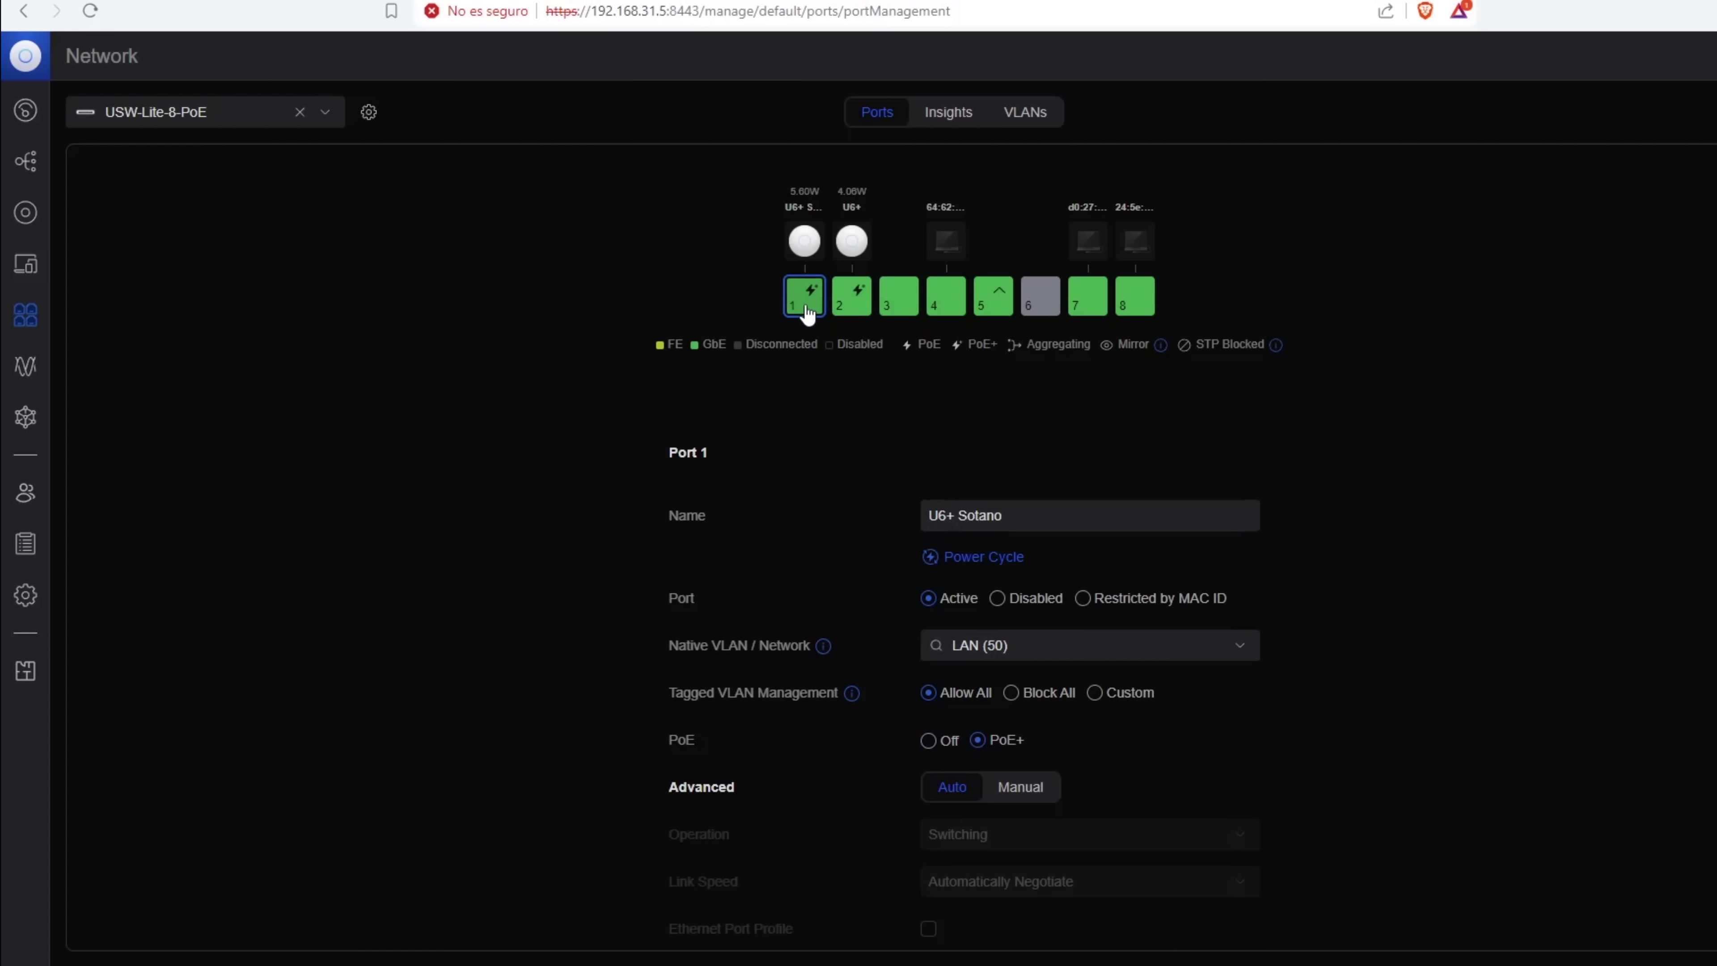
{"action": "left_click", "coordinate": [852, 298]}
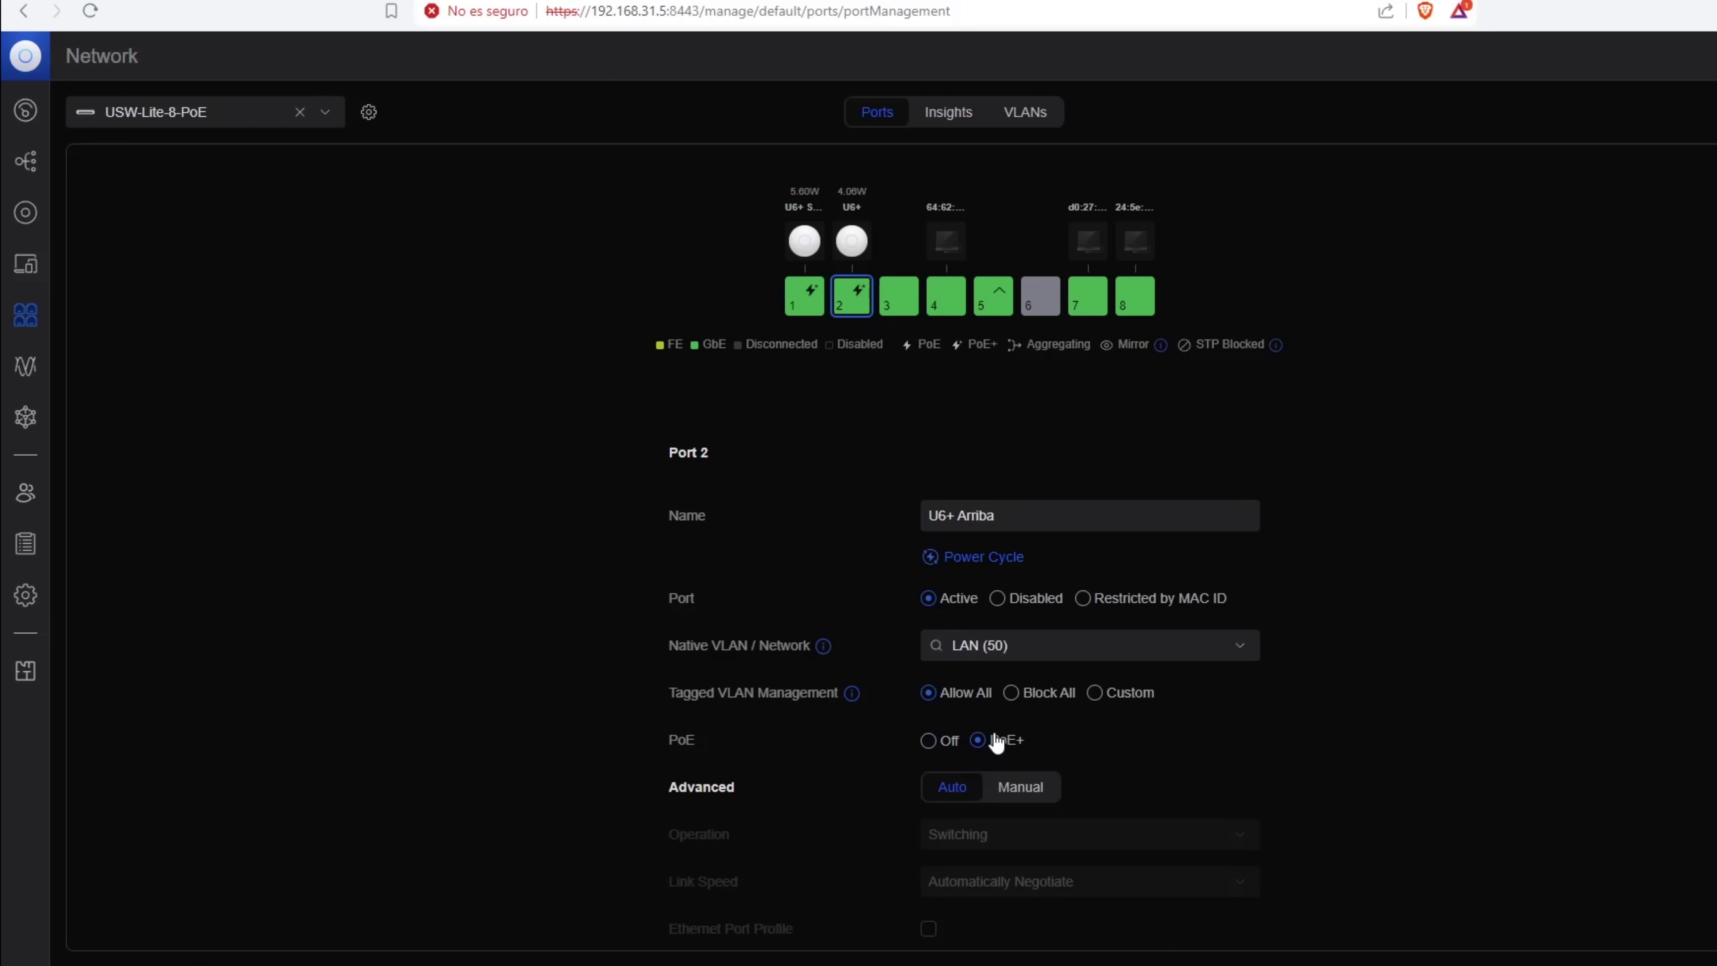